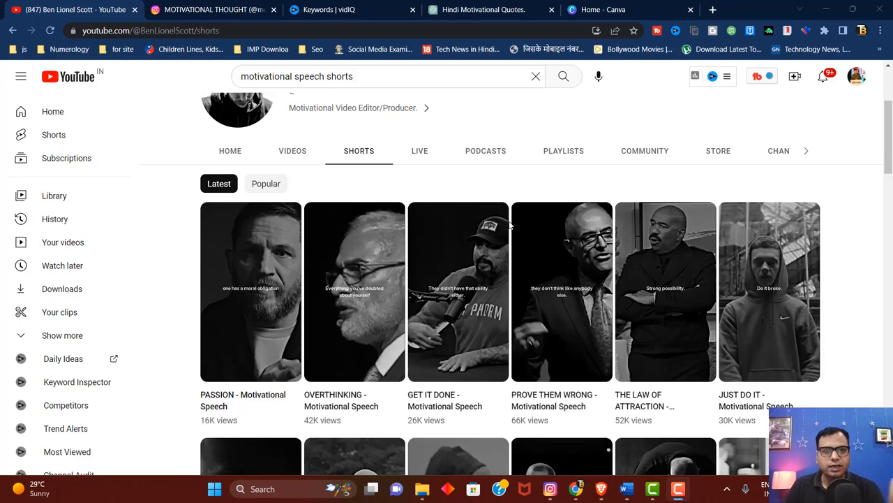
- Browse the motivational speech channel's latest Shorts on YouTube, checking their titles, thumbnails and view counts
{"action": "scroll", "coordinate": [522, 235], "scroll_direction": "down", "scroll_amount": 1}
{"action": "scroll", "coordinate": [620, 248], "scroll_direction": "up", "scroll_amount": 3}
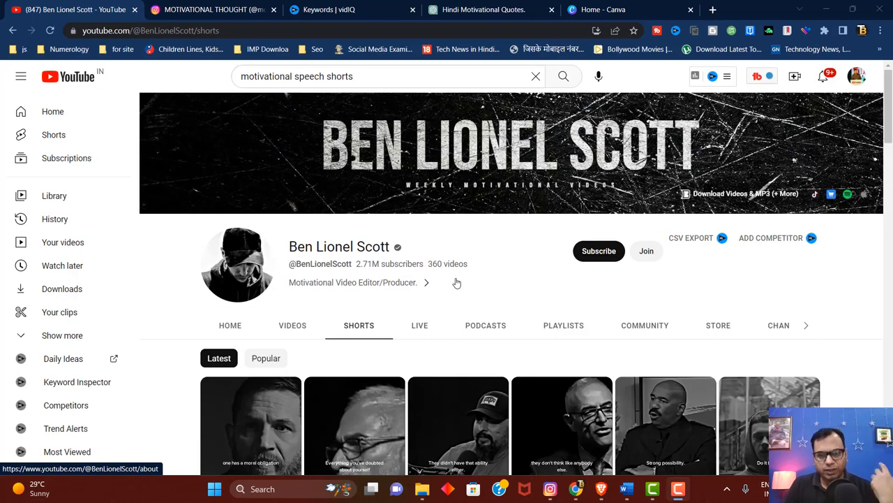
{"action": "scroll", "coordinate": [457, 282], "scroll_direction": "down", "scroll_amount": 3}
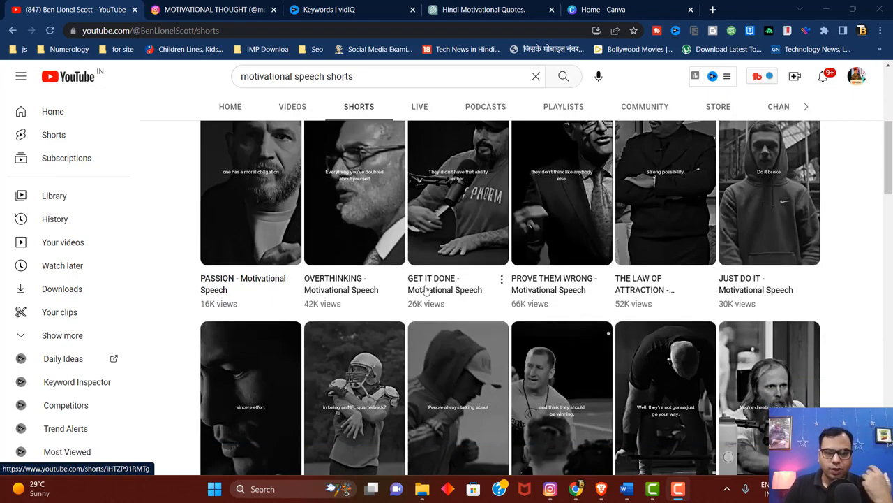
{"action": "scroll", "coordinate": [797, 283], "scroll_direction": "down", "scroll_amount": 3}
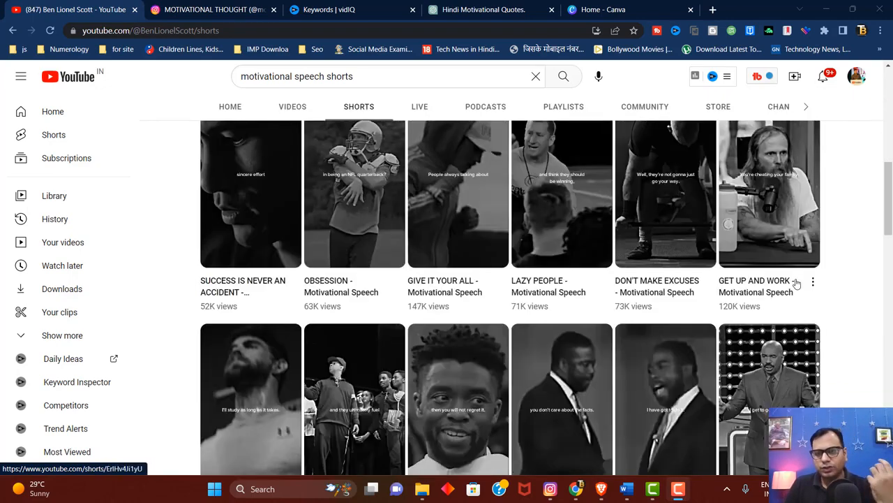
{"action": "scroll", "coordinate": [797, 283], "scroll_direction": "up", "scroll_amount": 2}
{"action": "scroll", "coordinate": [627, 406], "scroll_direction": "down", "scroll_amount": 6}
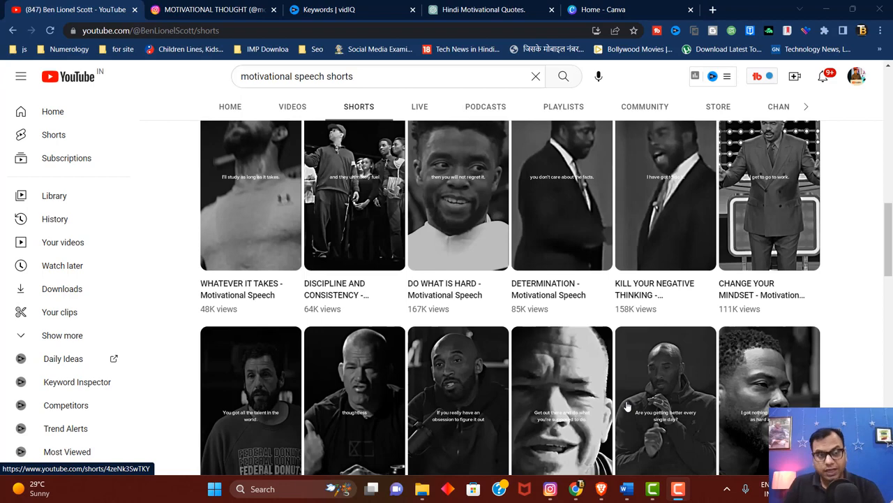
{"action": "scroll", "coordinate": [532, 373], "scroll_direction": "up", "scroll_amount": 4}
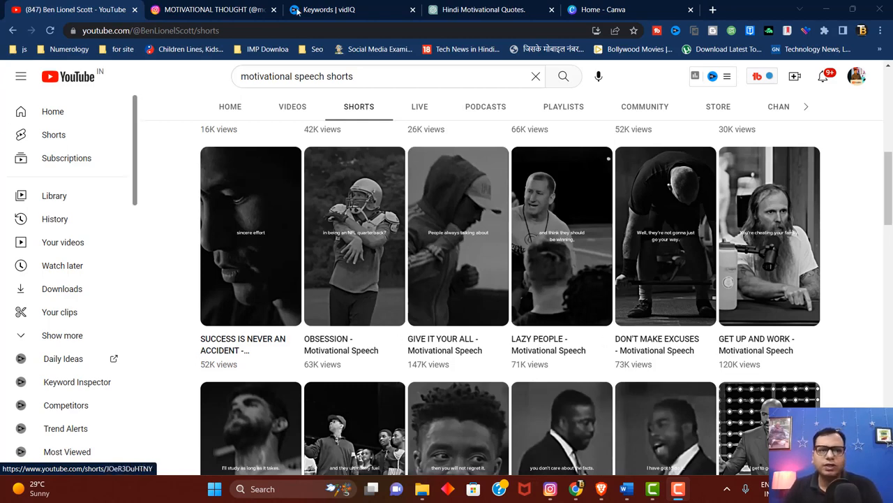
- Switch to the motivation_line_ Instagram profile and look through its header details and reels
{"action": "left_click", "coordinate": [202, 10]}
{"action": "scroll", "coordinate": [566, 243], "scroll_direction": "up", "scroll_amount": 2}
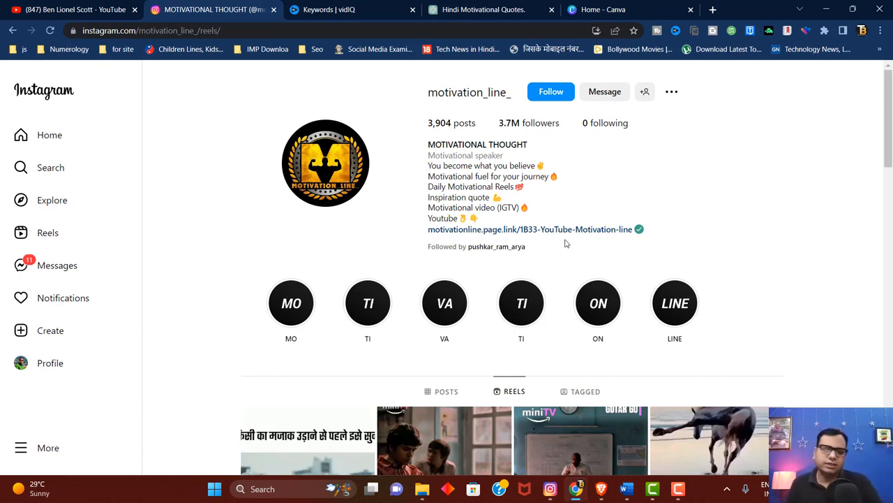
{"action": "scroll", "coordinate": [544, 275], "scroll_direction": "down", "scroll_amount": 3}
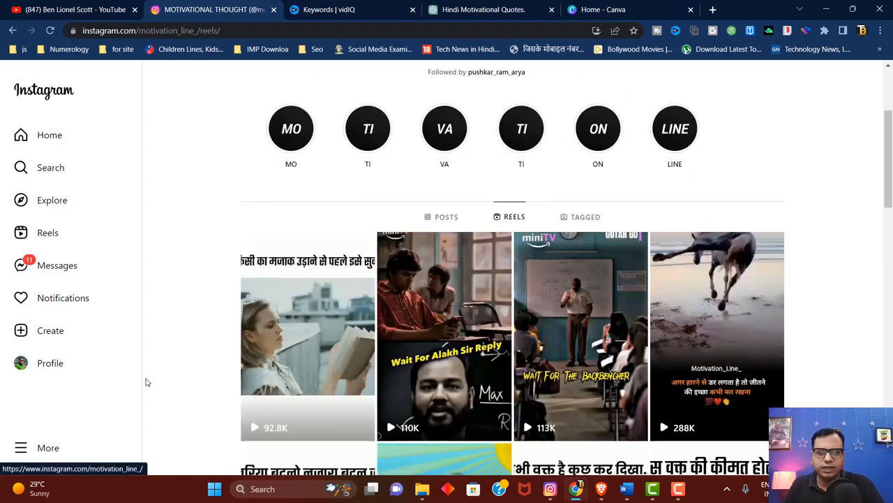
{"action": "scroll", "coordinate": [708, 344], "scroll_direction": "down", "scroll_amount": 2}
{"action": "scroll", "coordinate": [800, 336], "scroll_direction": "down", "scroll_amount": 2}
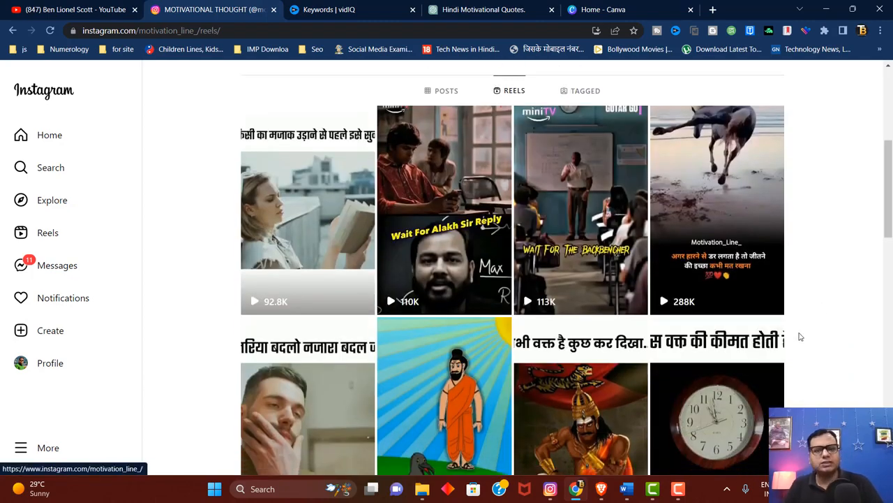
{"action": "scroll", "coordinate": [801, 337], "scroll_direction": "down", "scroll_amount": 4}
{"action": "scroll", "coordinate": [801, 336], "scroll_direction": "up", "scroll_amount": 5}
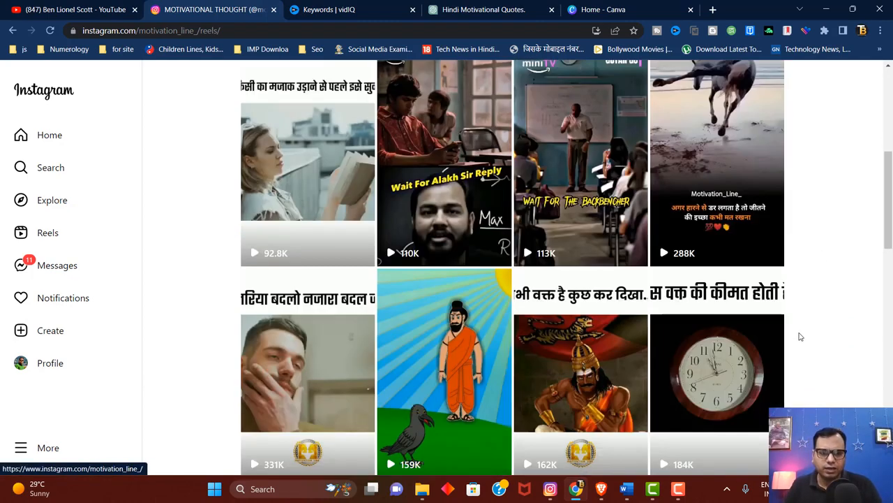
{"action": "scroll", "coordinate": [781, 289], "scroll_direction": "up", "scroll_amount": 2}
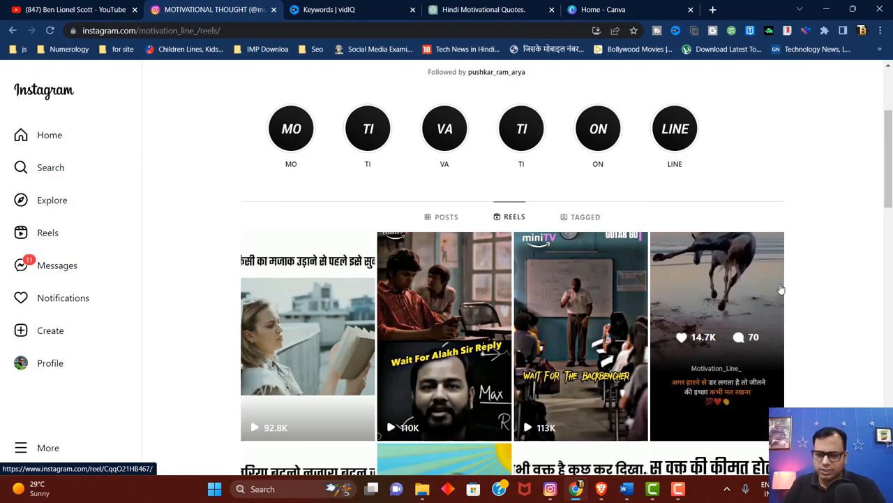
- Browse the profile's posts and view the sponsored height-increase post with its caption, closing it when done
{"action": "left_click", "coordinate": [446, 217]}
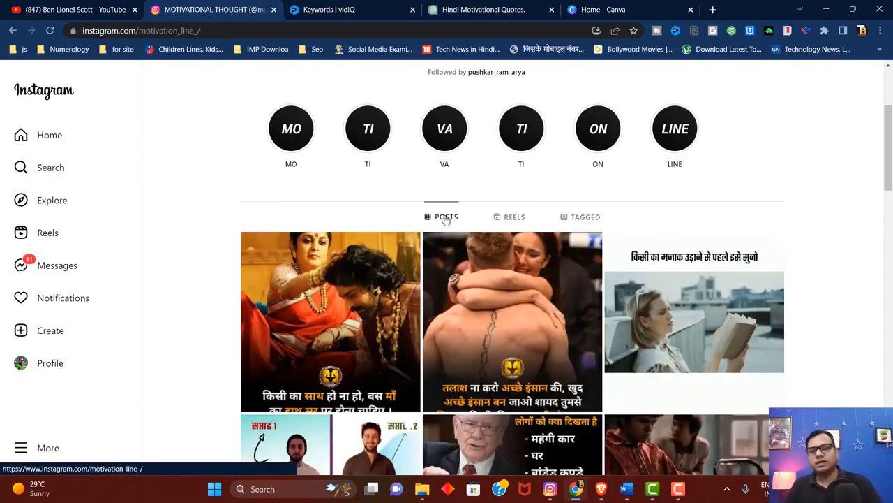
{"action": "scroll", "coordinate": [405, 245], "scroll_direction": "down", "scroll_amount": 3}
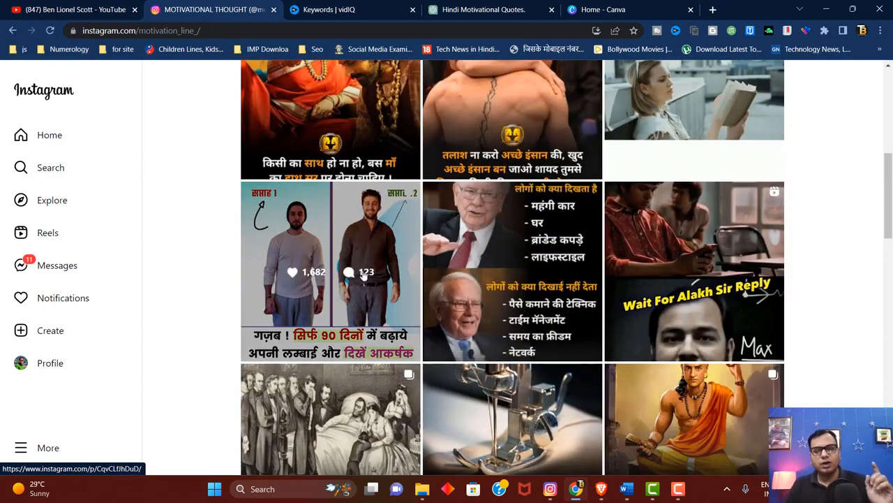
{"action": "left_click", "coordinate": [347, 233]}
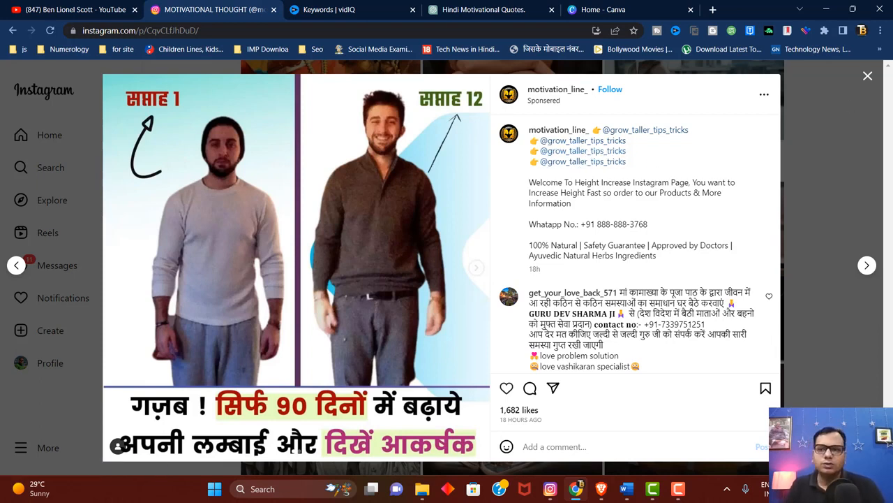
{"action": "left_click", "coordinate": [867, 77]}
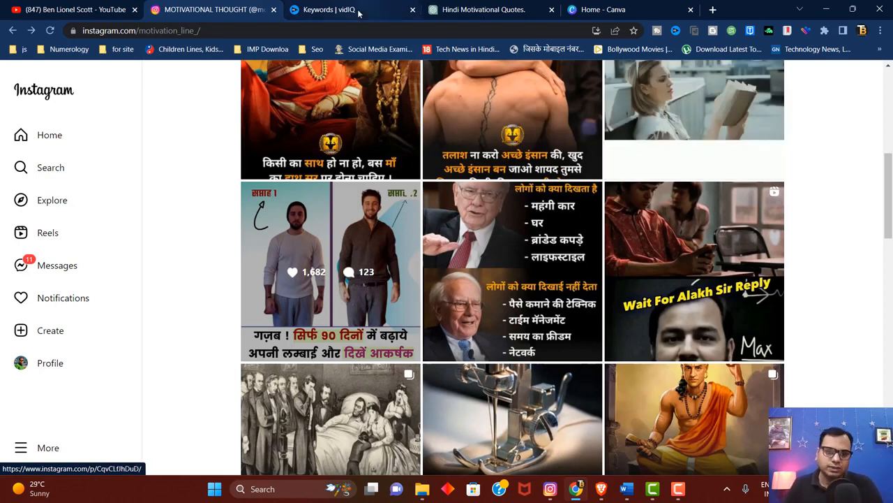
- Switch to vidIQ and examine the keyword overview for "motivational quotes", including overall score, search volume and competition
{"action": "left_click", "coordinate": [329, 9]}
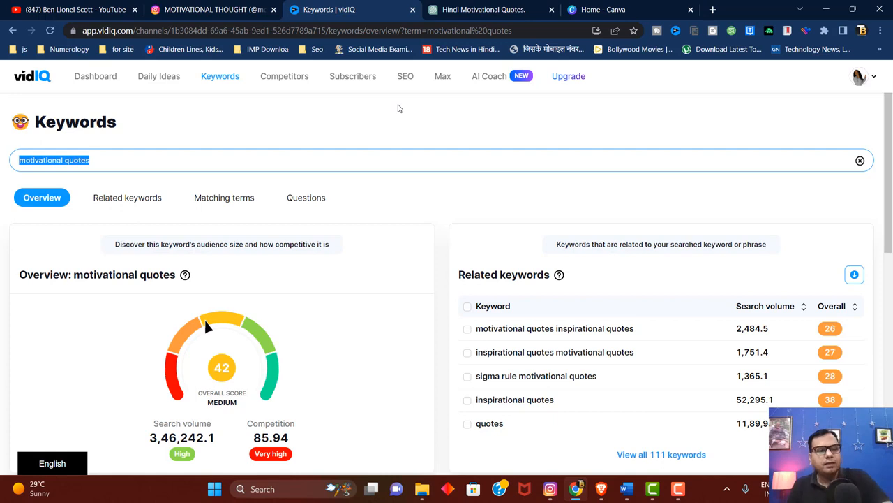
{"action": "left_click", "coordinate": [394, 200]}
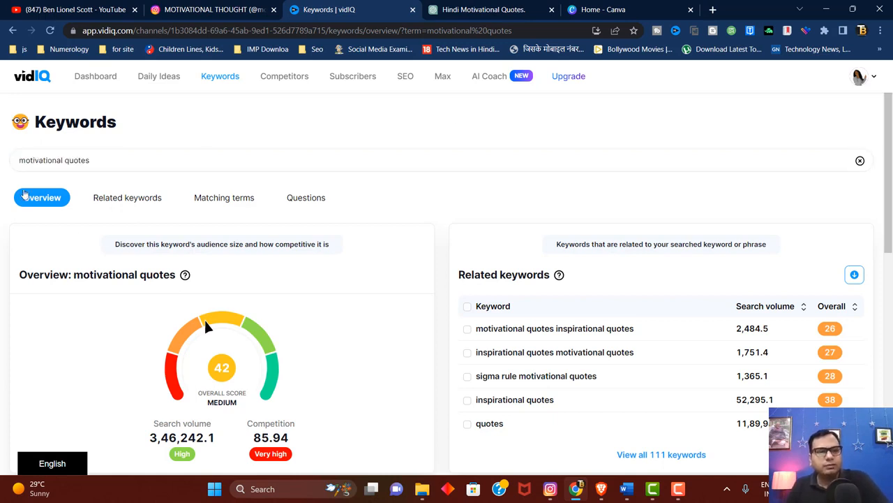
{"action": "left_click", "coordinate": [72, 166]}
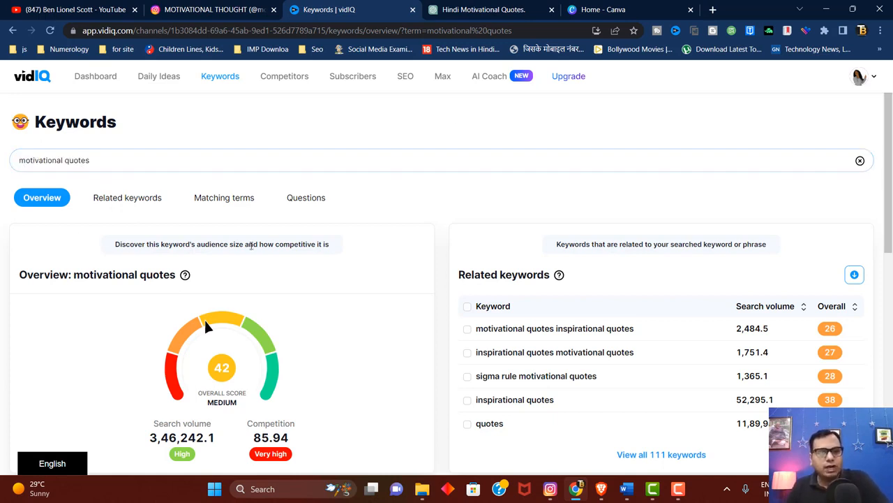
{"action": "scroll", "coordinate": [323, 275], "scroll_direction": "down", "scroll_amount": 2}
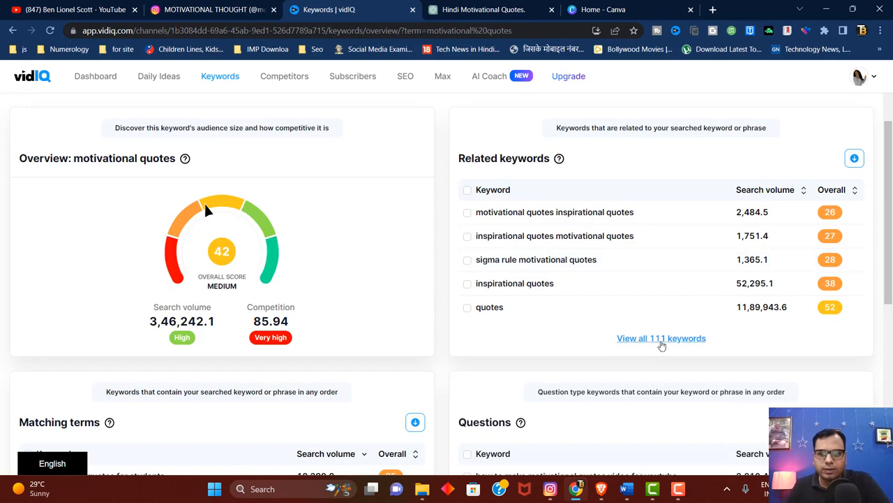
- Show all related keywords for "motivational quotes" and sort them by search volume, highest first
{"action": "left_click", "coordinate": [661, 339]}
{"action": "scroll", "coordinate": [393, 275], "scroll_direction": "down", "scroll_amount": 2}
{"action": "scroll", "coordinate": [665, 309], "scroll_direction": "up", "scroll_amount": 3}
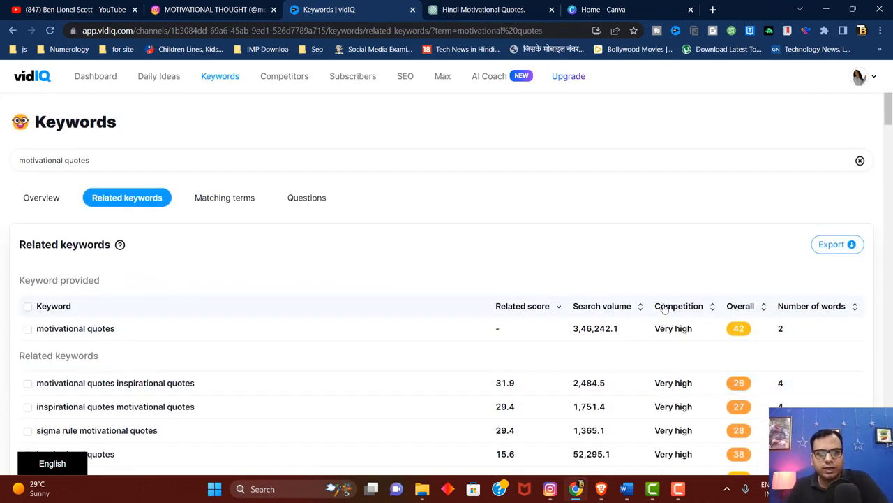
{"action": "left_click", "coordinate": [602, 306]}
{"action": "scroll", "coordinate": [607, 279], "scroll_direction": "down", "scroll_amount": 3}
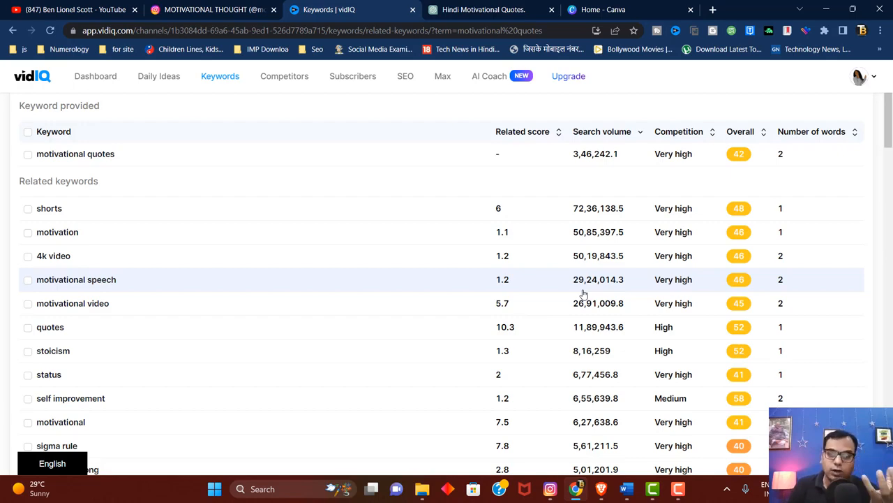
- Return to YouTube, search for "motivational speech shorts" and review the resulting videos and their view counts
{"action": "left_click", "coordinate": [77, 9]}
{"action": "scroll", "coordinate": [281, 87], "scroll_direction": "up", "scroll_amount": 4}
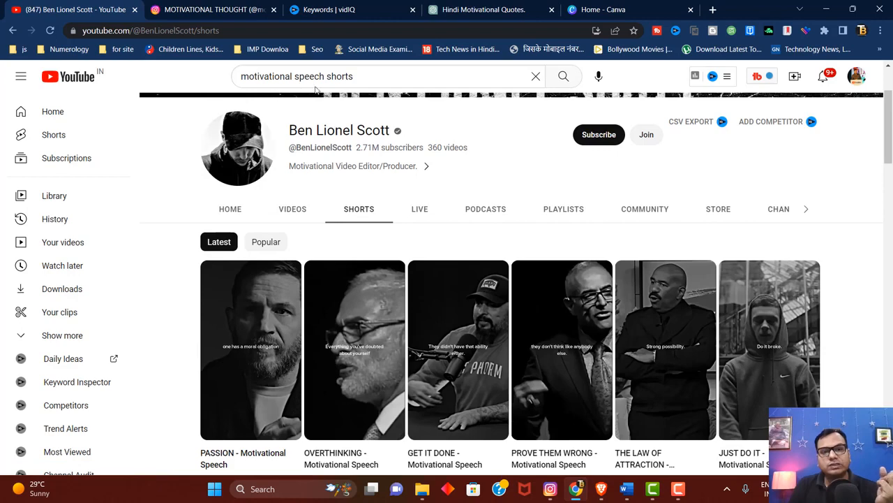
{"action": "left_click", "coordinate": [564, 78]}
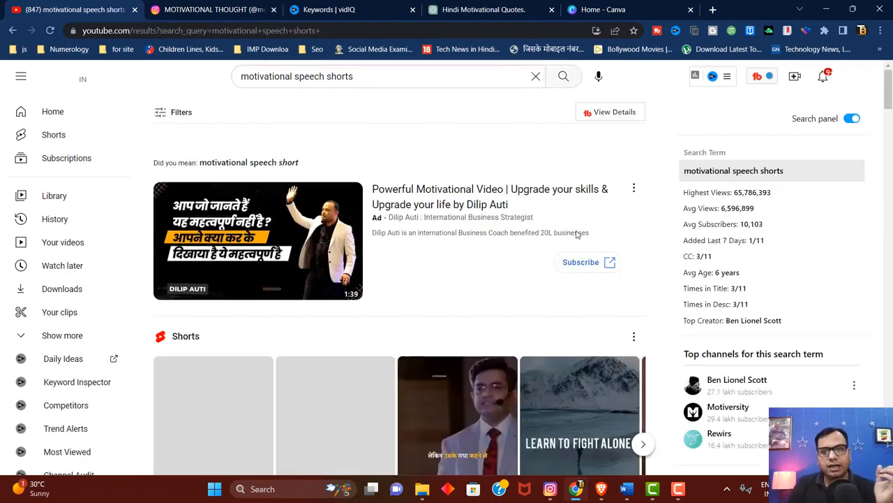
{"action": "scroll", "coordinate": [279, 189], "scroll_direction": "down", "scroll_amount": 3}
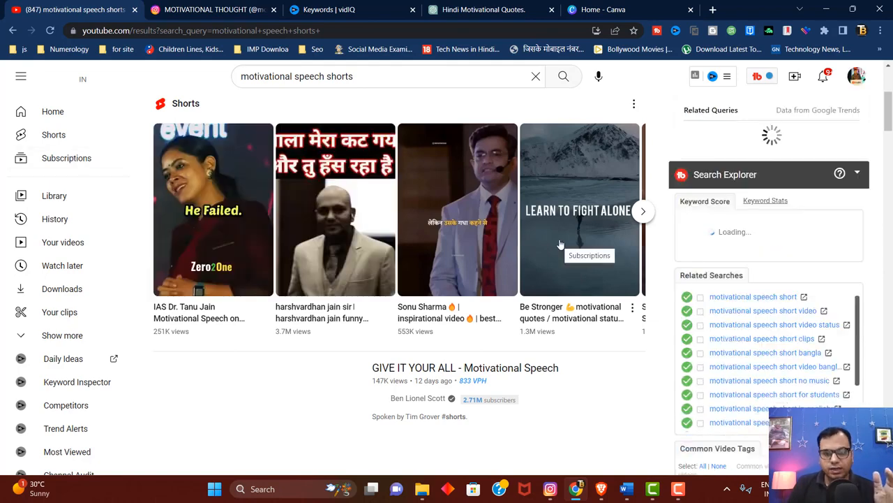
{"action": "scroll", "coordinate": [559, 244], "scroll_direction": "down", "scroll_amount": 3}
{"action": "scroll", "coordinate": [560, 244], "scroll_direction": "down", "scroll_amount": 5}
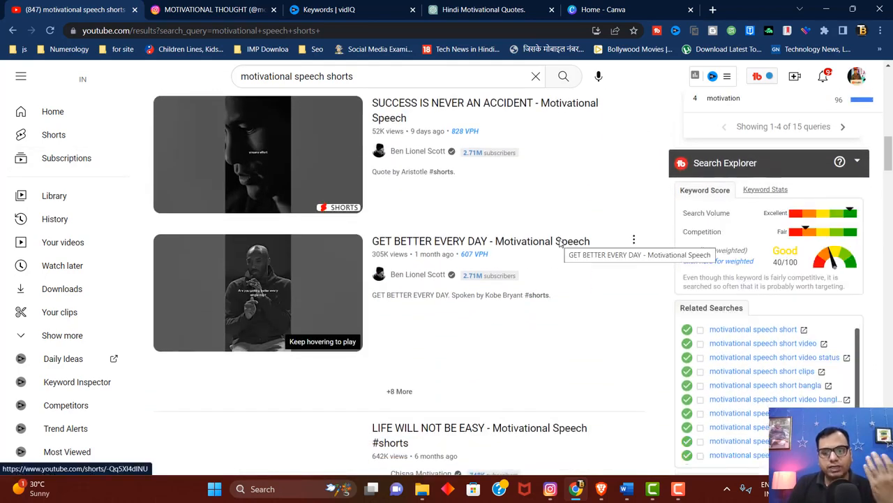
{"action": "scroll", "coordinate": [560, 244], "scroll_direction": "down", "scroll_amount": 3}
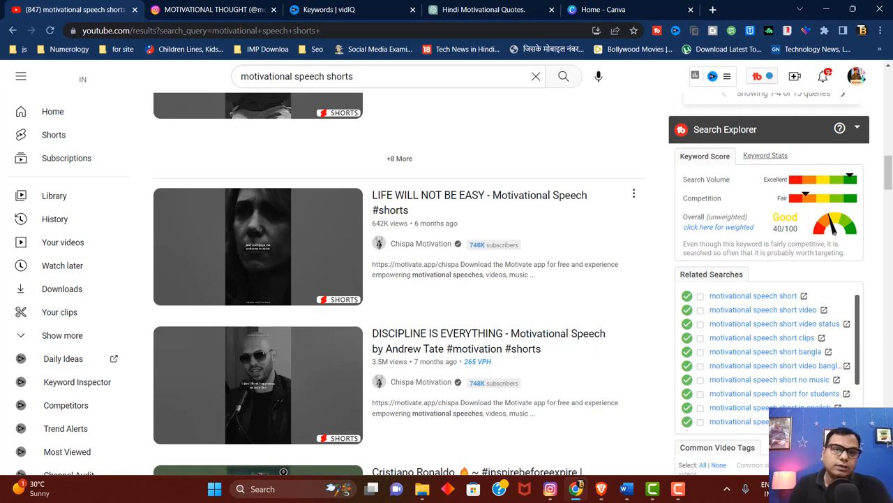
- Switch to ChatGPT and send the prompt "give 50 motivational quotes"
{"action": "left_click", "coordinate": [451, 9]}
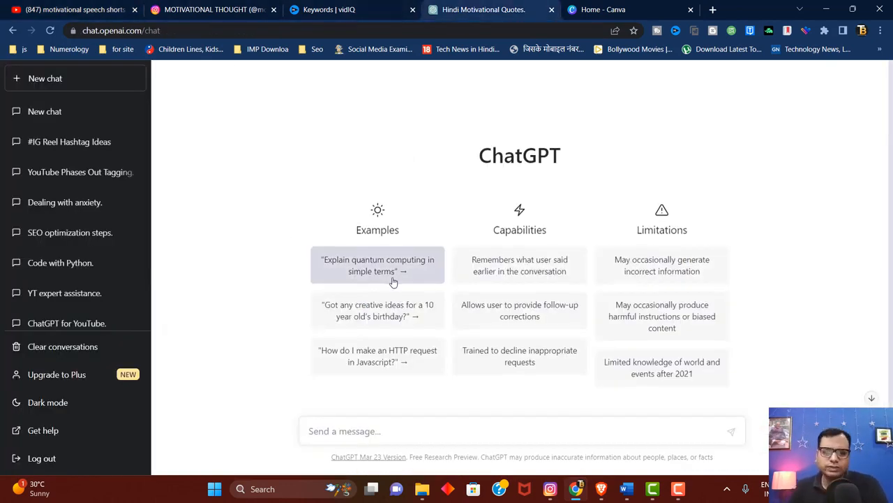
{"action": "scroll", "coordinate": [279, 335], "scroll_direction": "down", "scroll_amount": 1}
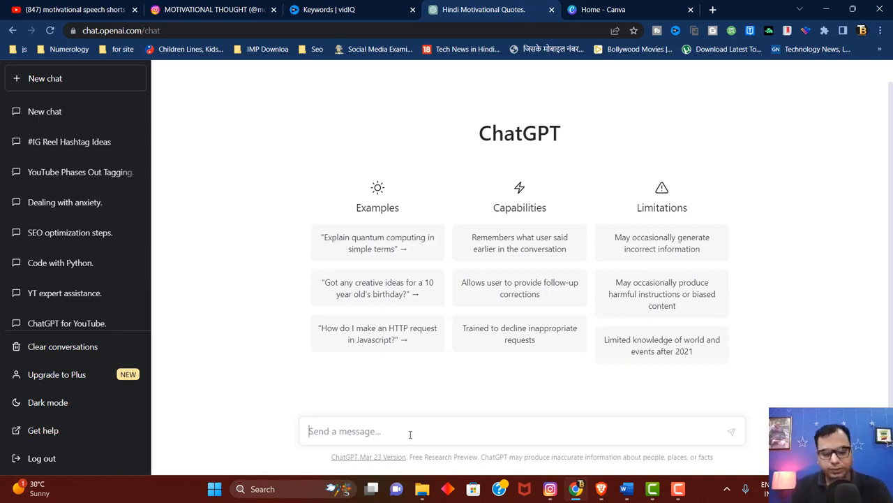
{"action": "type", "text": "gl"}
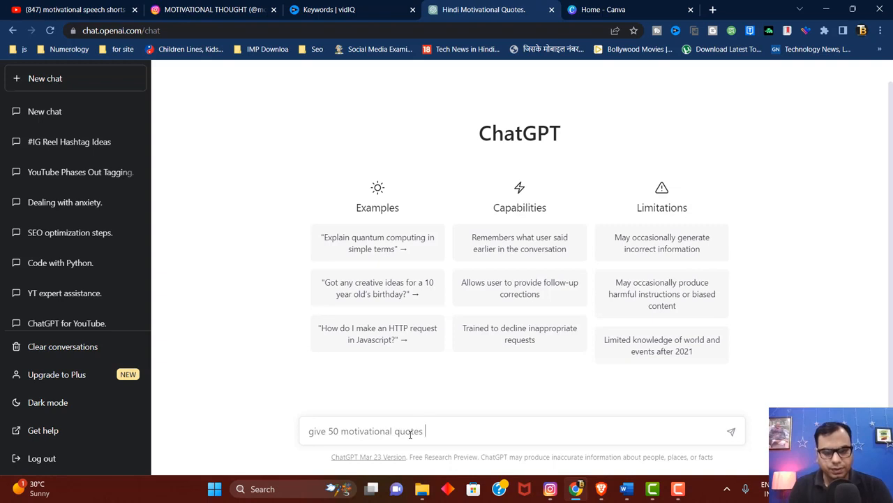
{"action": "key", "text": "Return"}
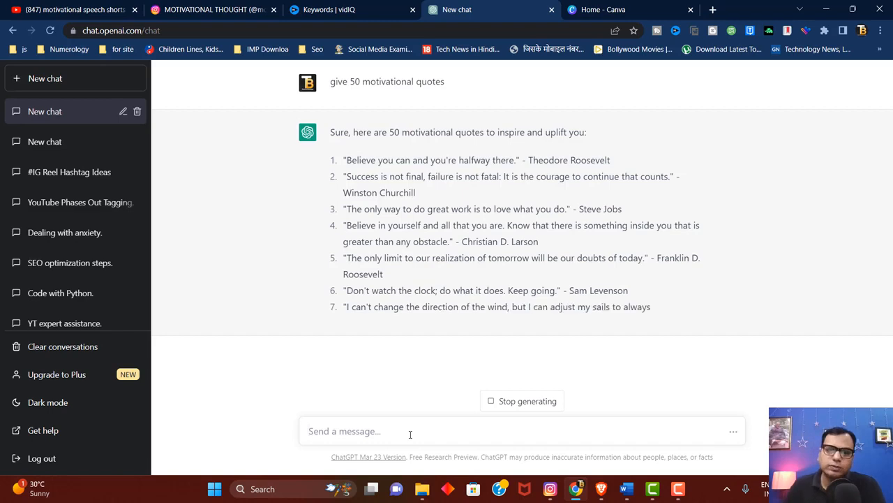
- Search Google for "google sheets" in a new browser tab and open the "Google Sheets: Online Spreadsheet Editor" result
{"action": "left_click", "coordinate": [637, 8]}
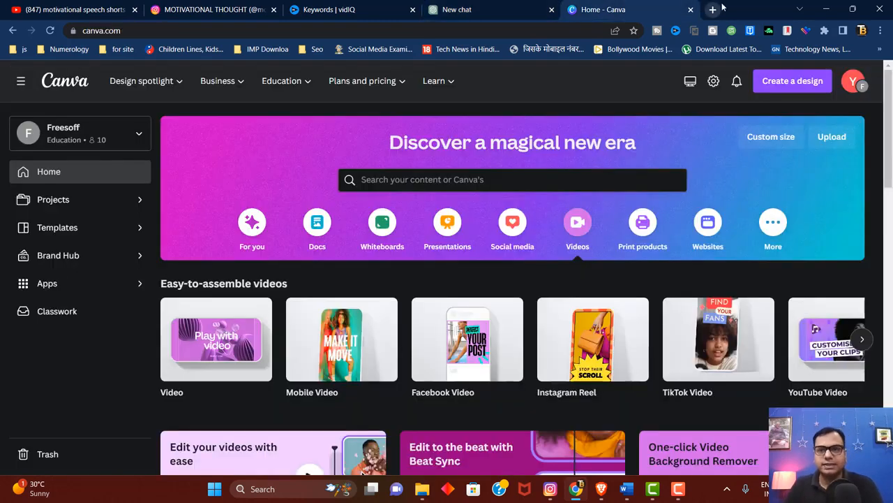
{"action": "left_click", "coordinate": [713, 9]}
{"action": "type", "text": "go"}
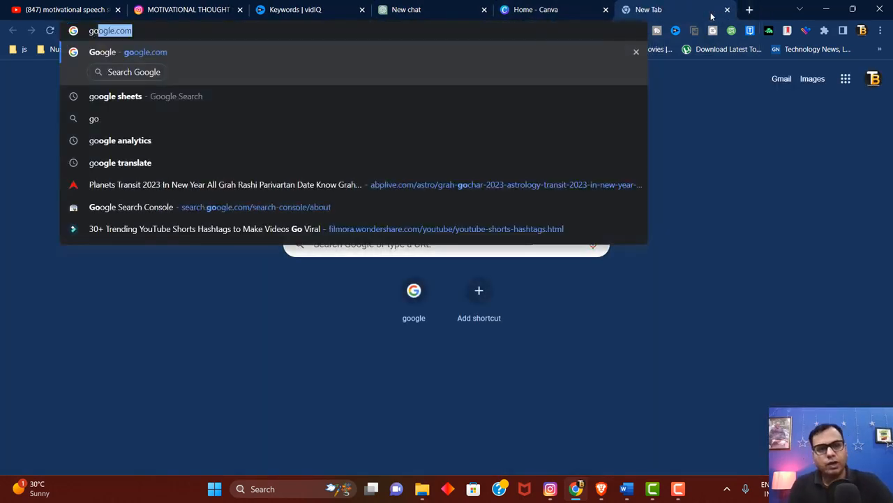
{"action": "key", "text": "Return"}
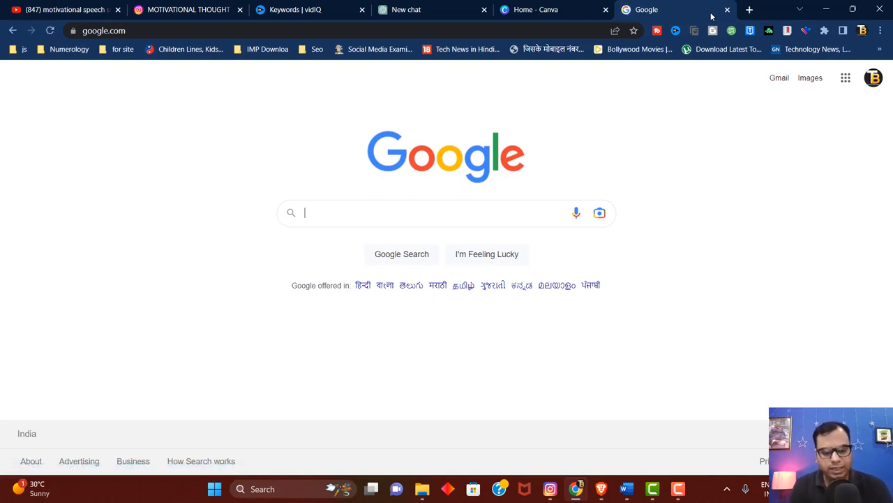
{"action": "type", "text": "google"}
{"action": "key", "text": "Down"}
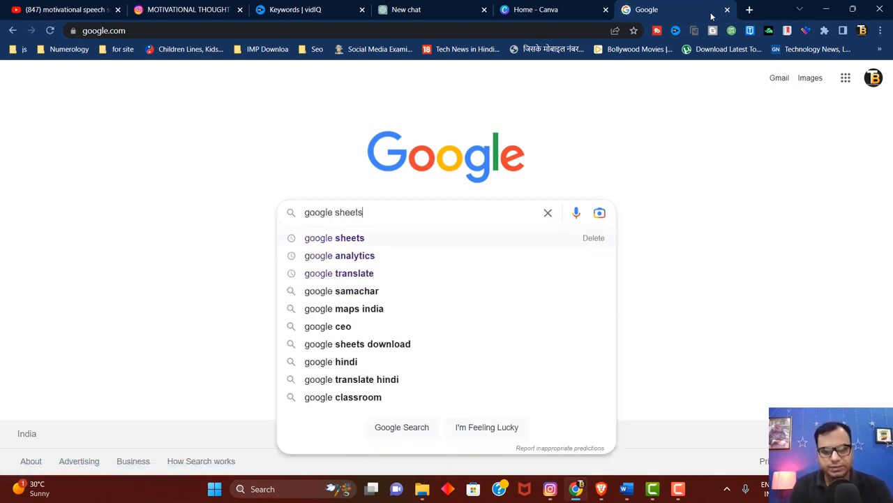
{"action": "key", "text": "Return"}
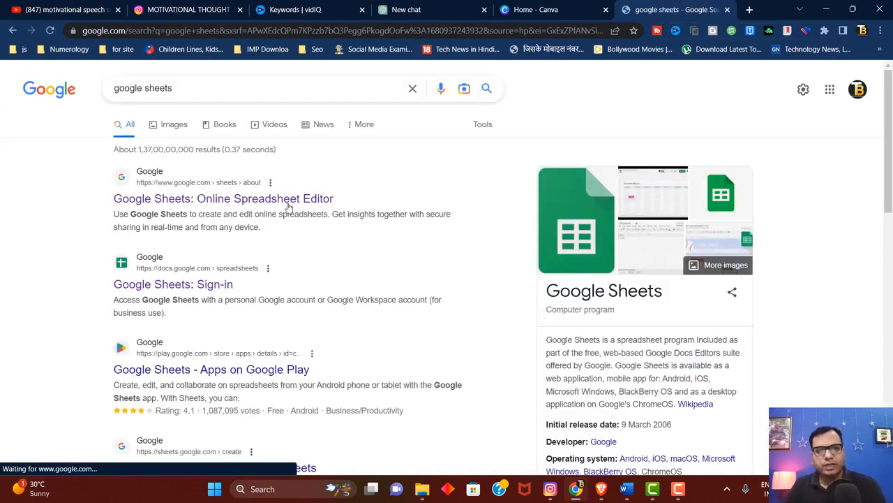
{"action": "left_click", "coordinate": [288, 204]}
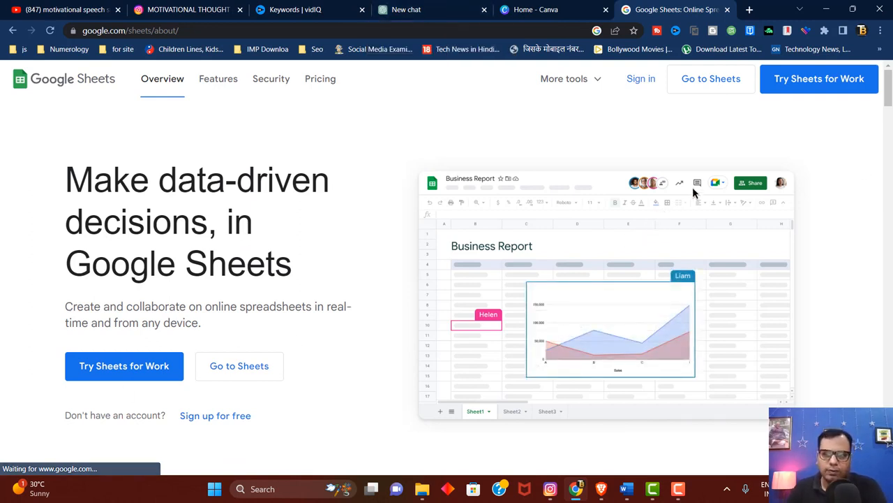
- Open the Google Sheets home page, and in the ChatGPT conversation send "continue" to extend the list of quotes
{"action": "left_click", "coordinate": [274, 362]}
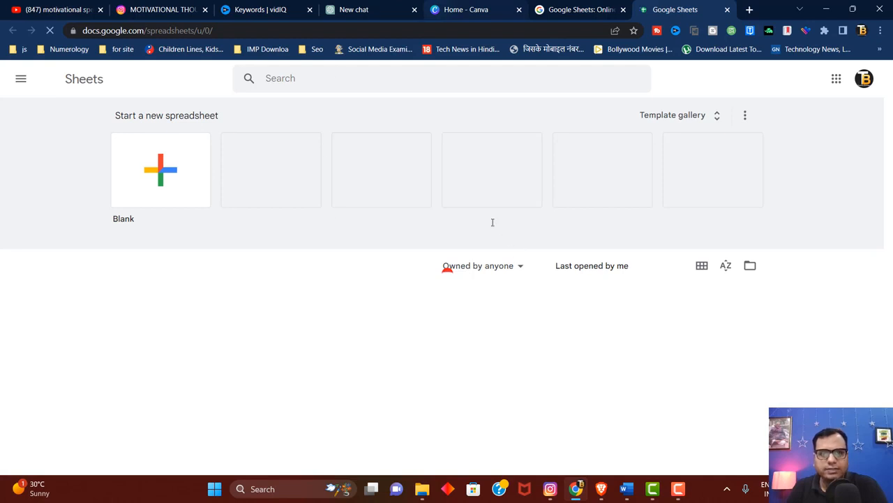
{"action": "left_click", "coordinate": [377, 10]}
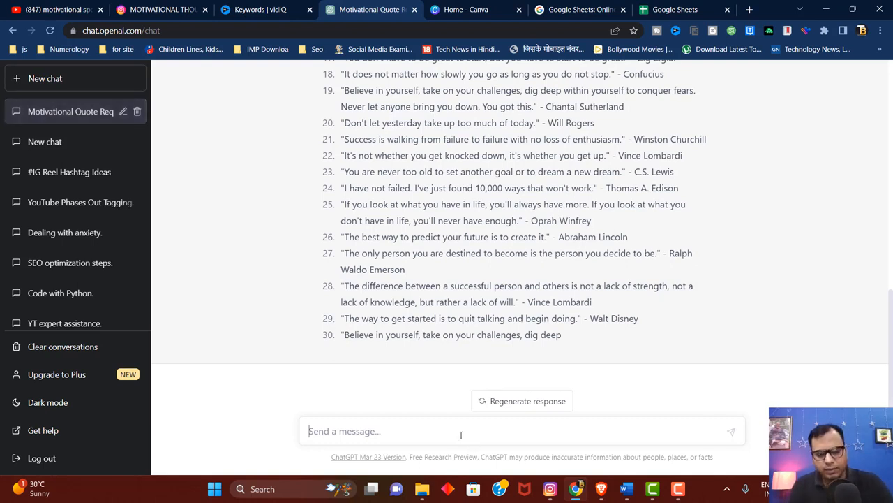
{"action": "type", "text": "continue"}
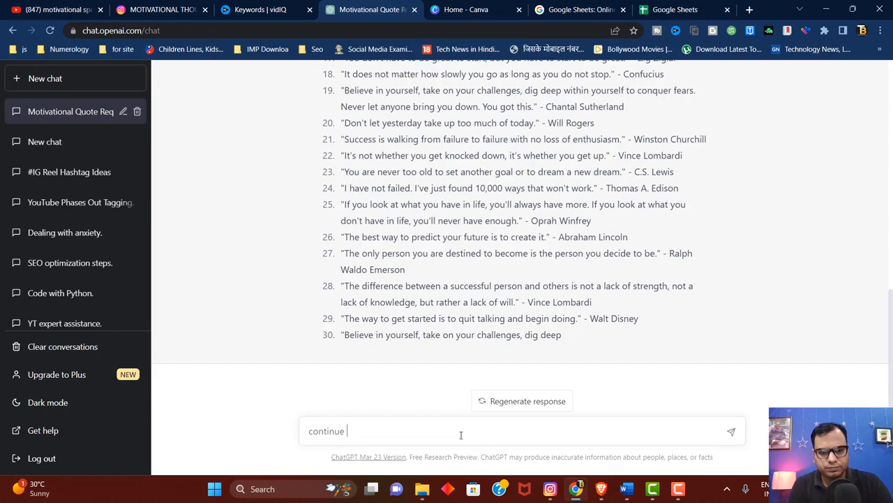
{"action": "key", "text": "Return"}
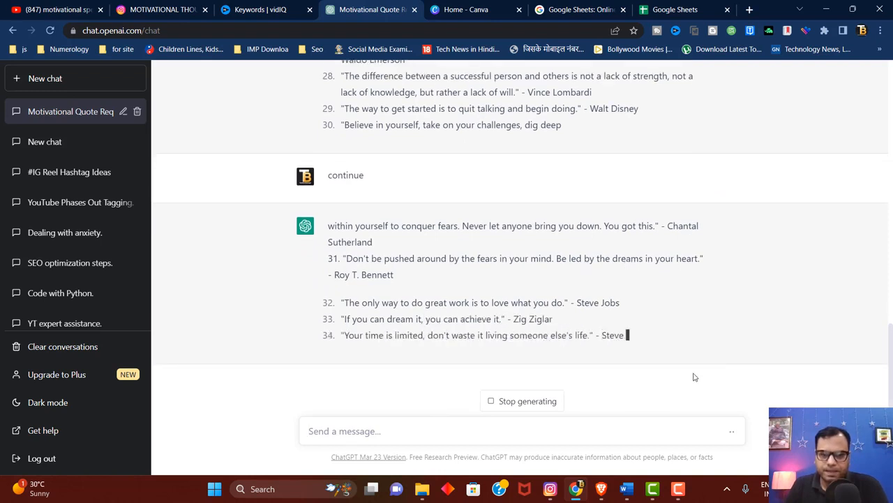
- Return to Google Sheets and create a blank spreadsheet
{"action": "left_click", "coordinate": [675, 9]}
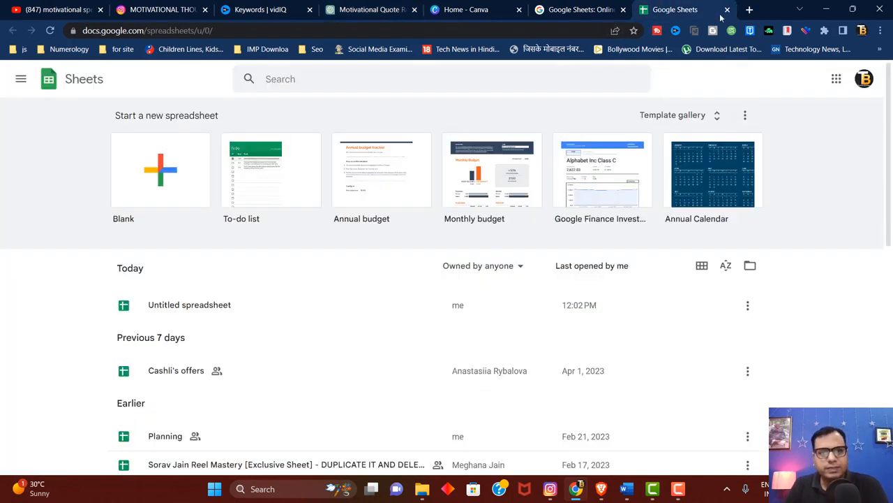
{"action": "left_click", "coordinate": [158, 180]}
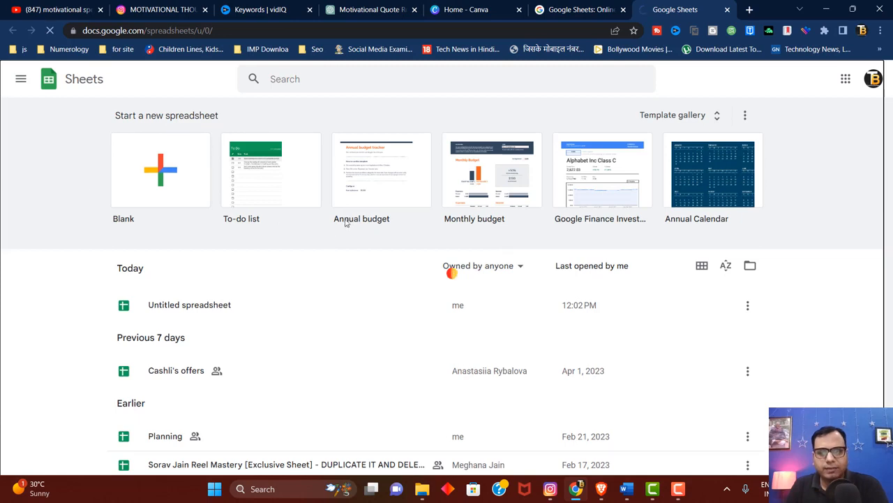
{"action": "left_click", "coordinate": [680, 494]}
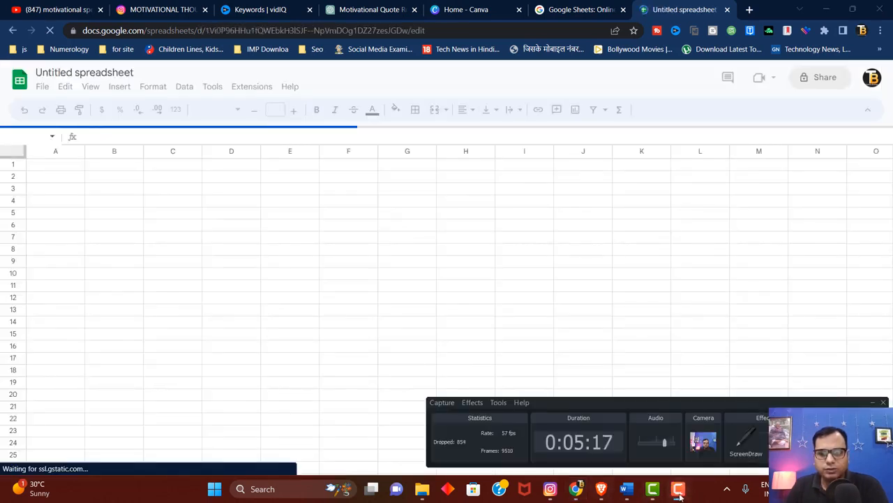
{"action": "left_click", "coordinate": [874, 403]}
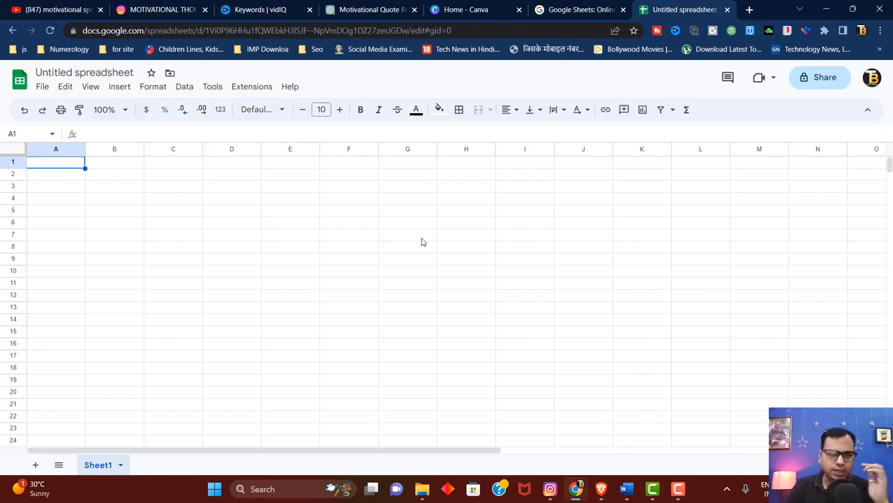
- Copy all the quotes from the ChatGPT conversation into the spreadsheet starting at cell A1, and widen column A to fit them
{"action": "left_click", "coordinate": [370, 9]}
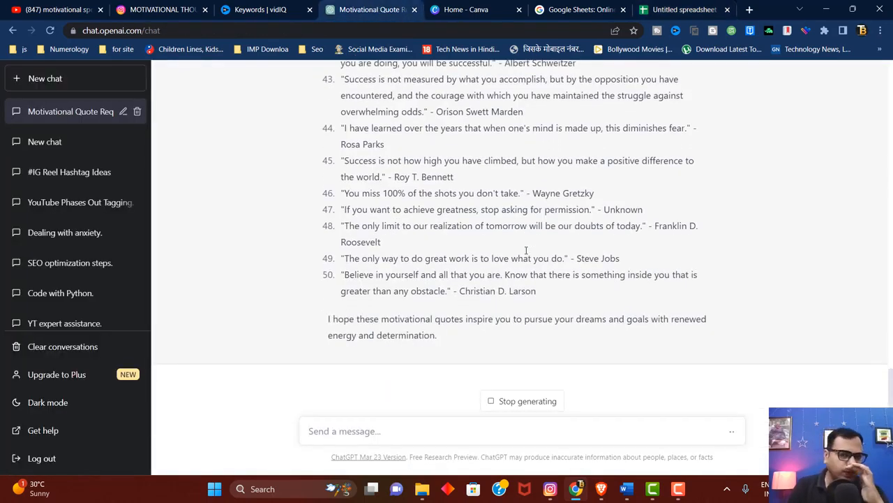
{"action": "scroll", "coordinate": [526, 251], "scroll_direction": "up", "scroll_amount": 20}
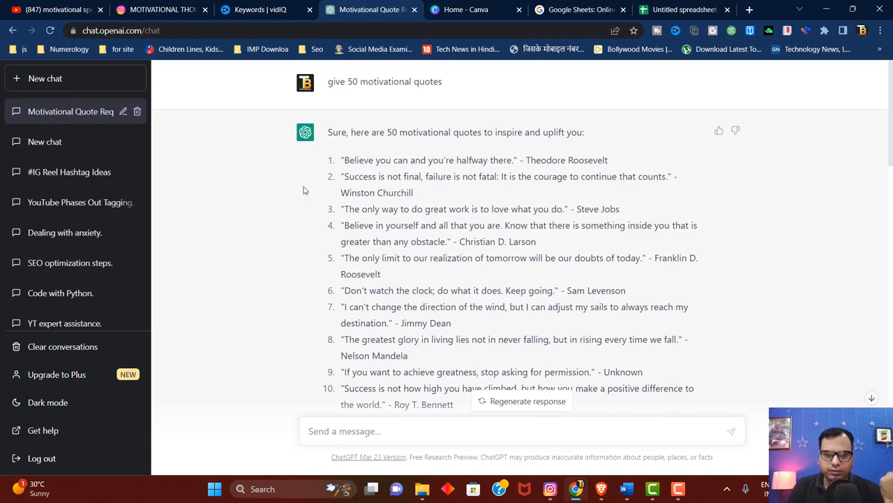
{"action": "left_click_drag", "start_coordinate": [342, 159], "coordinate": [457, 406]}
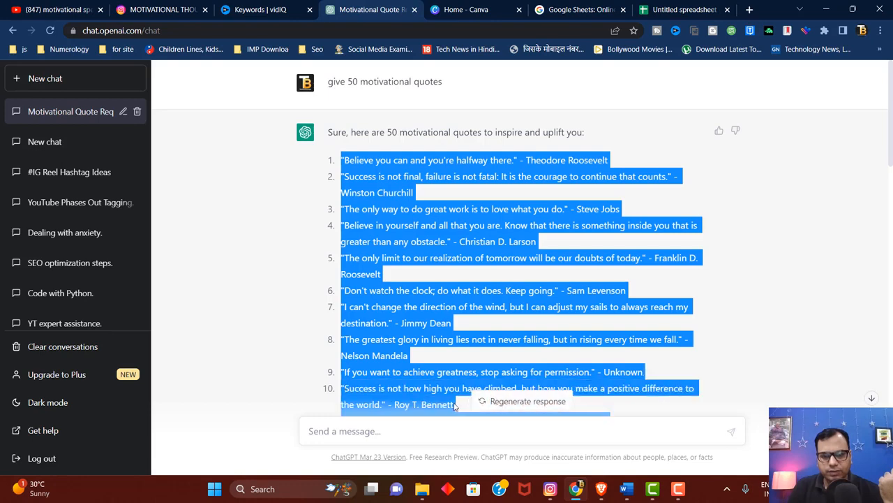
{"action": "right_click", "coordinate": [491, 249]}
{"action": "left_click", "coordinate": [516, 257]}
{"action": "left_click", "coordinate": [681, 9]}
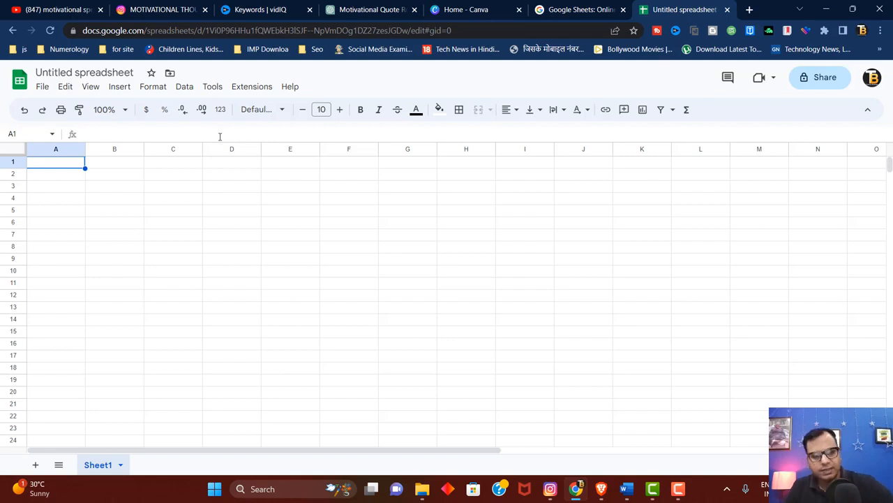
{"action": "key", "text": "ctrl+v"}
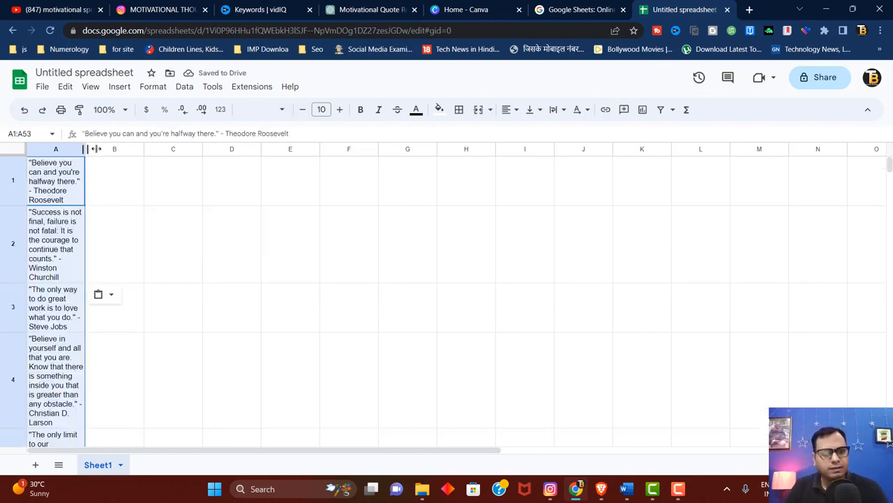
{"action": "left_click_drag", "start_coordinate": [85, 149], "coordinate": [302, 180]}
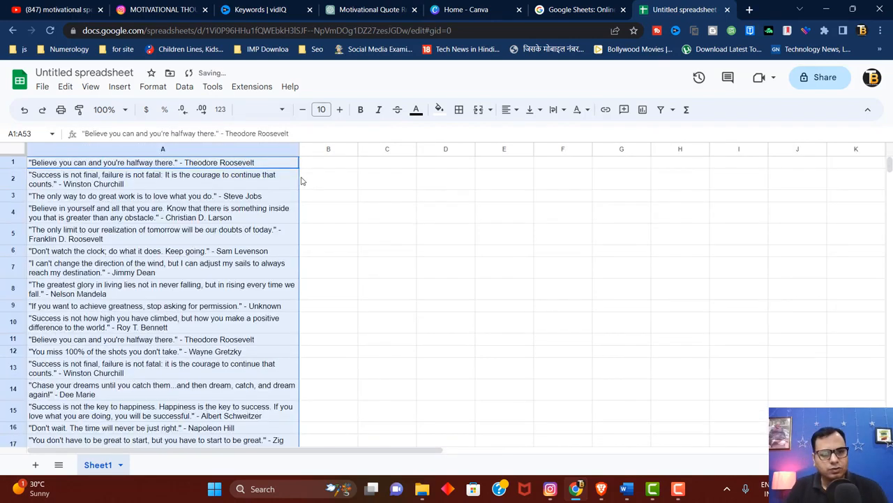
{"action": "left_click_drag", "start_coordinate": [300, 149], "coordinate": [356, 154]}
- Review the pasted quotes in column A against the ChatGPT conversation for stray or broken rows
{"action": "scroll", "coordinate": [377, 237], "scroll_direction": "down", "scroll_amount": 10}
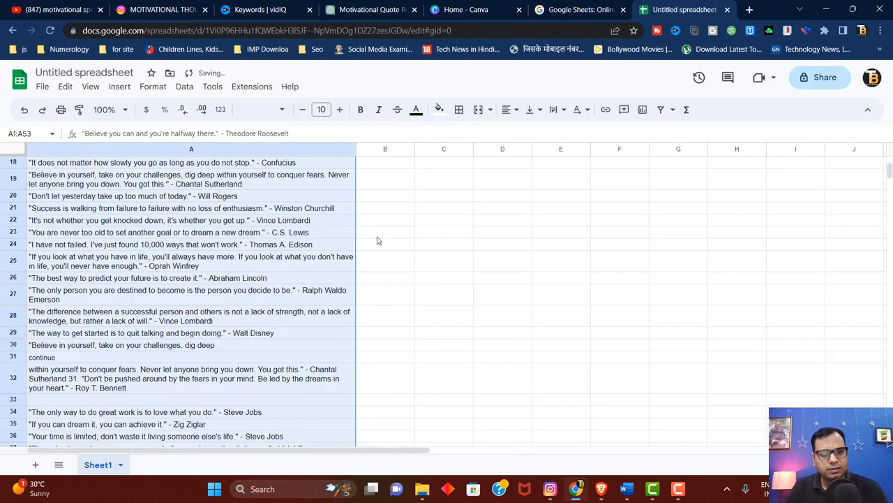
{"action": "left_click", "coordinate": [109, 340]}
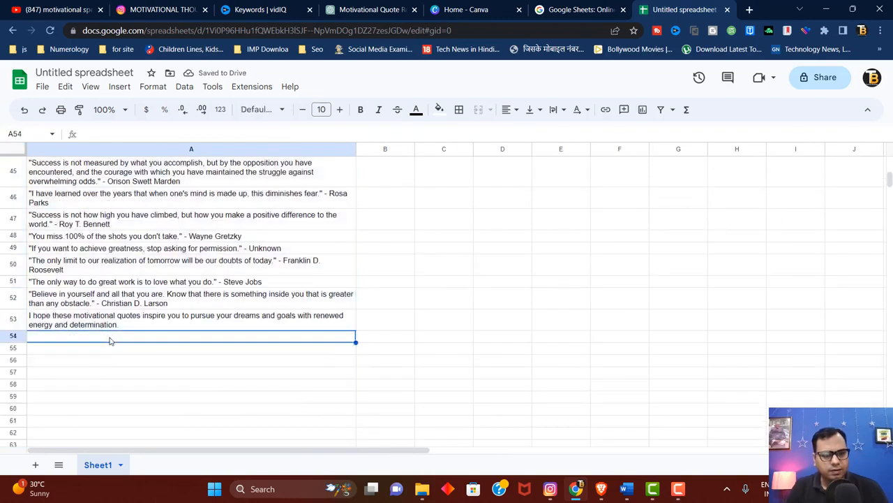
{"action": "scroll", "coordinate": [283, 321], "scroll_direction": "up", "scroll_amount": 10}
{"action": "scroll", "coordinate": [283, 321], "scroll_direction": "down", "scroll_amount": 9}
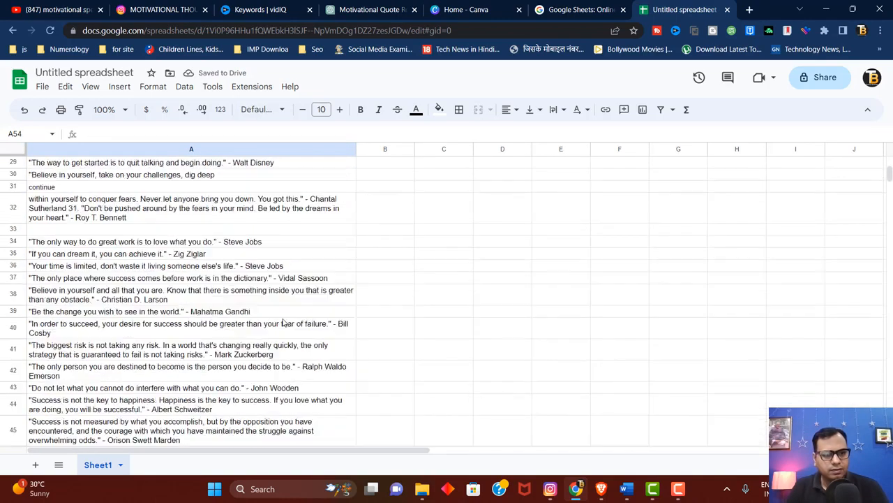
{"action": "scroll", "coordinate": [171, 342], "scroll_direction": "up", "scroll_amount": 2}
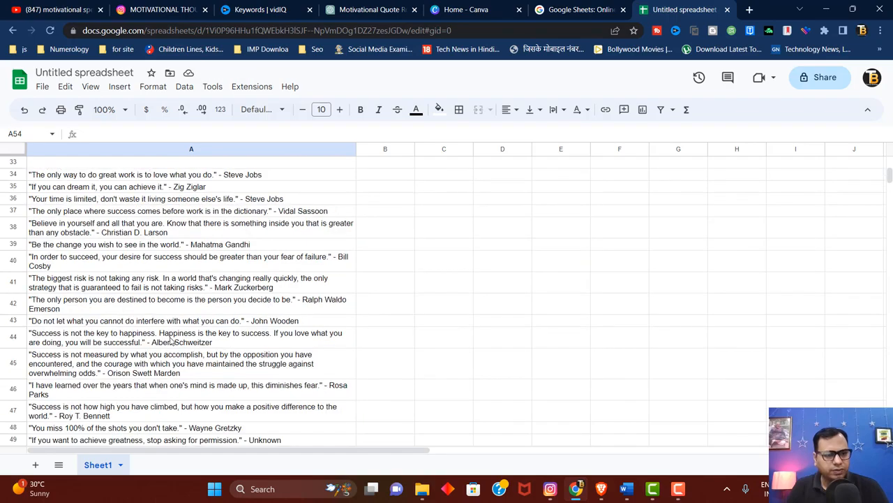
{"action": "scroll", "coordinate": [171, 342], "scroll_direction": "down", "scroll_amount": 3}
{"action": "scroll", "coordinate": [170, 339], "scroll_direction": "up", "scroll_amount": 8}
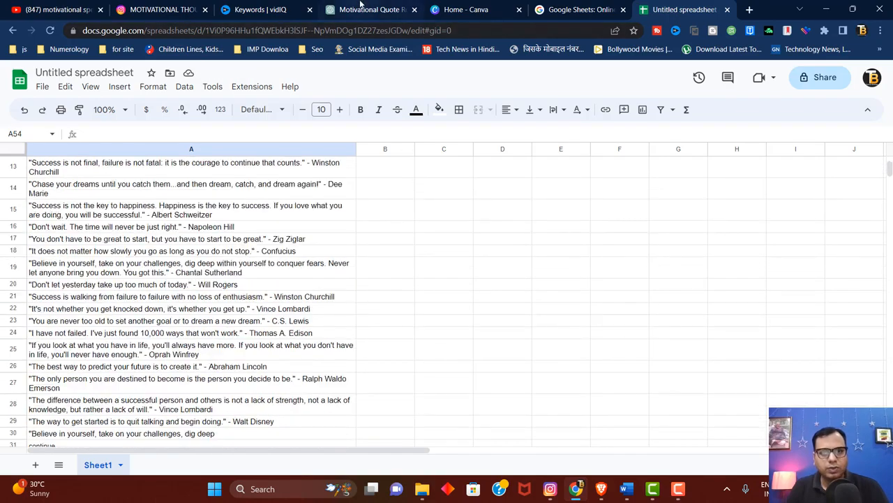
{"action": "left_click", "coordinate": [361, 8]}
{"action": "scroll", "coordinate": [579, 338], "scroll_direction": "down", "scroll_amount": 10}
{"action": "scroll", "coordinate": [580, 337], "scroll_direction": "up", "scroll_amount": 2}
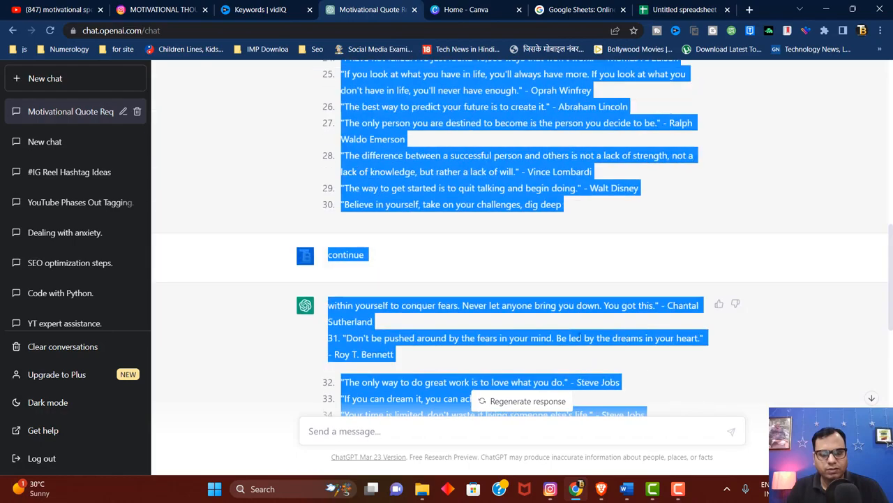
{"action": "left_click", "coordinate": [668, 9]}
{"action": "scroll", "coordinate": [254, 281], "scroll_direction": "up", "scroll_amount": 5}
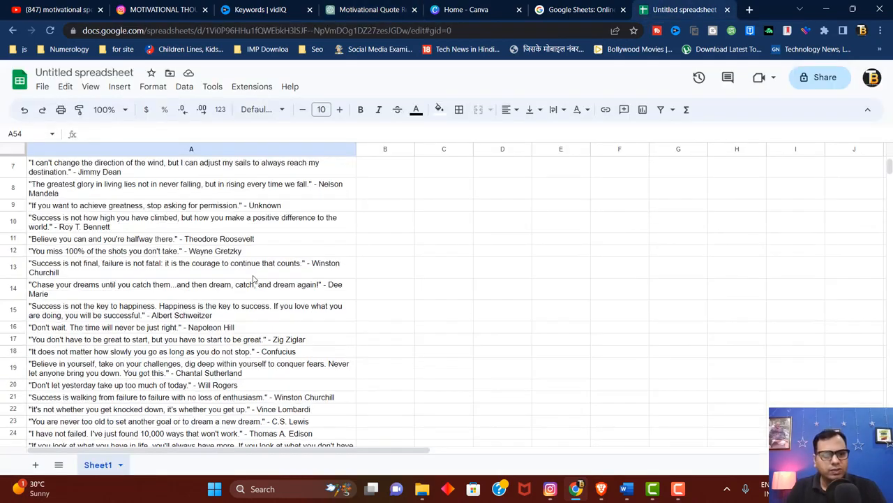
{"action": "scroll", "coordinate": [254, 279], "scroll_direction": "down", "scroll_amount": 10}
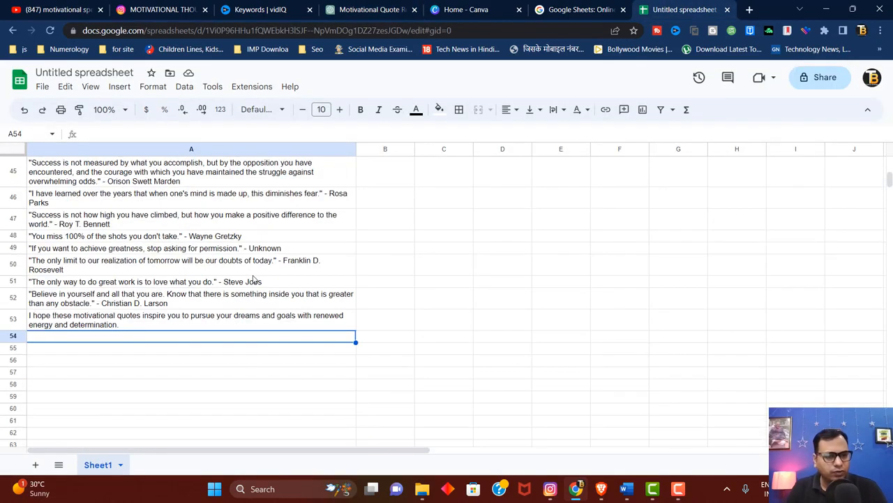
{"action": "scroll", "coordinate": [253, 279], "scroll_direction": "up", "scroll_amount": 8}
{"action": "scroll", "coordinate": [253, 278], "scroll_direction": "down", "scroll_amount": 2}
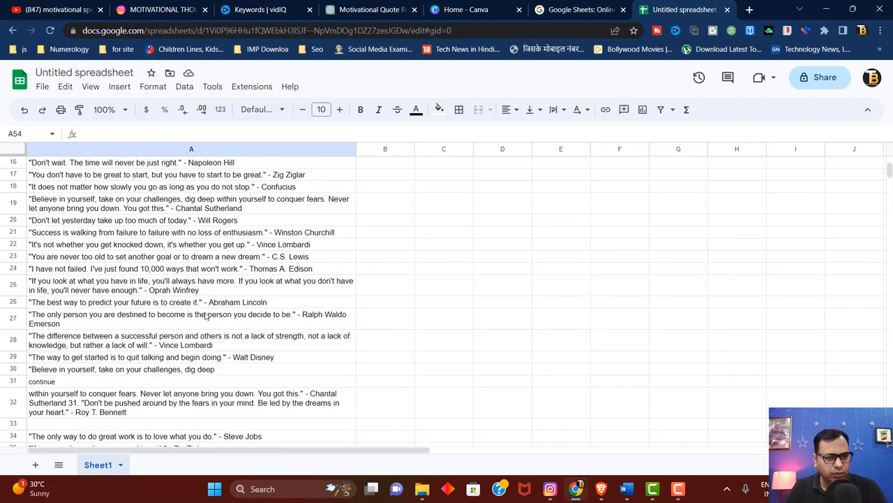
- Clear the stray "continue" text from cell A31 and check the remaining quotes in column A
{"action": "left_click", "coordinate": [42, 384]}
{"action": "key", "text": "Delete"}
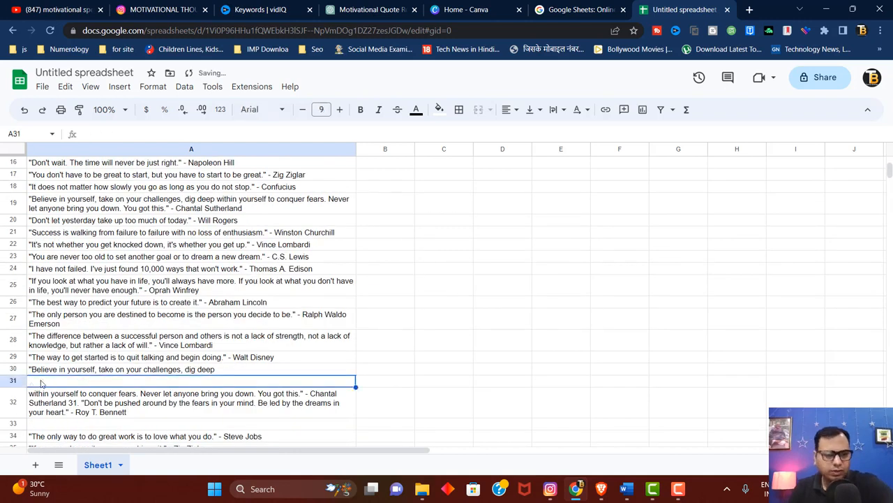
{"action": "left_click", "coordinate": [12, 381]}
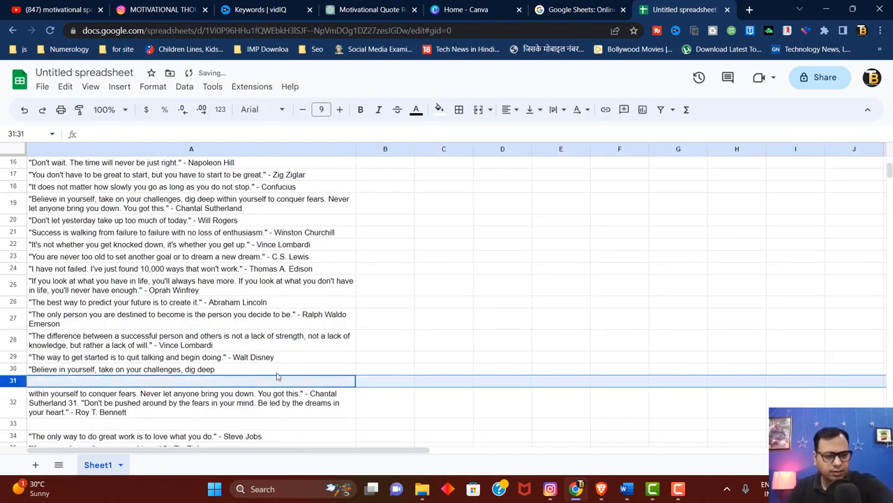
{"action": "left_click", "coordinate": [227, 370]}
{"action": "scroll", "coordinate": [174, 360], "scroll_direction": "up", "scroll_amount": 5}
{"action": "scroll", "coordinate": [174, 360], "scroll_direction": "down", "scroll_amount": 5}
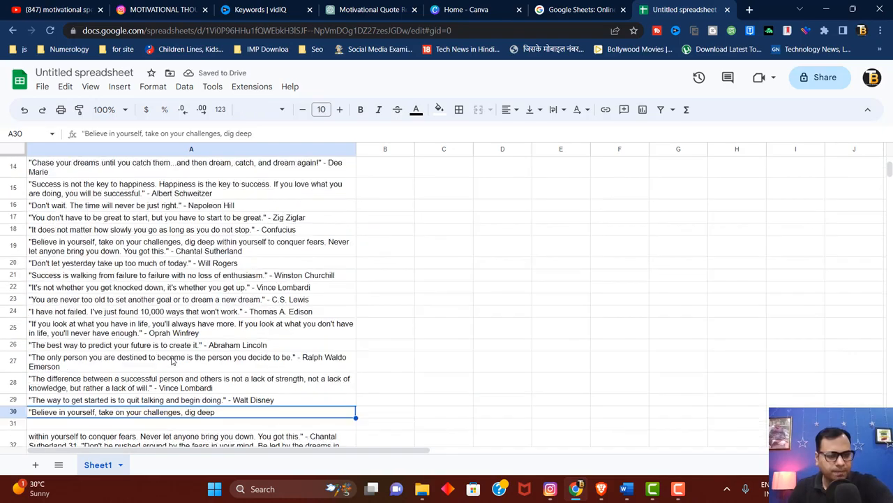
{"action": "scroll", "coordinate": [173, 360], "scroll_direction": "down", "scroll_amount": 4}
{"action": "scroll", "coordinate": [173, 360], "scroll_direction": "down", "scroll_amount": 3}
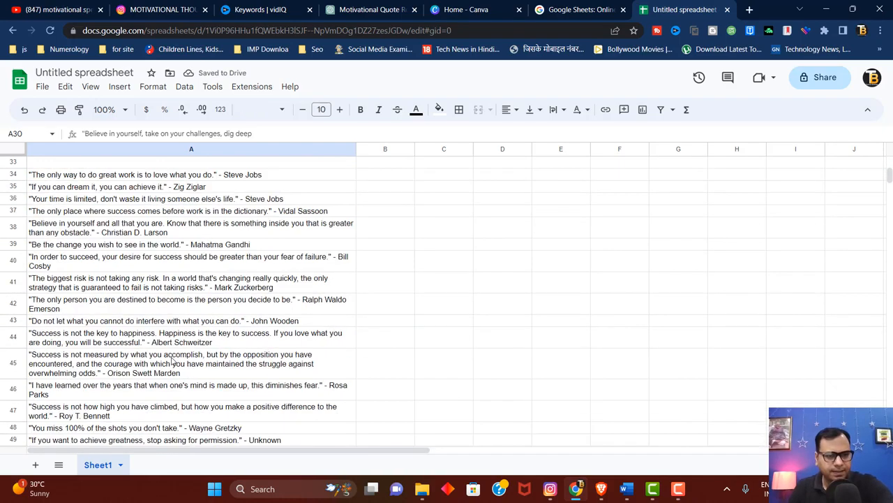
{"action": "scroll", "coordinate": [173, 361], "scroll_direction": "up", "scroll_amount": 8}
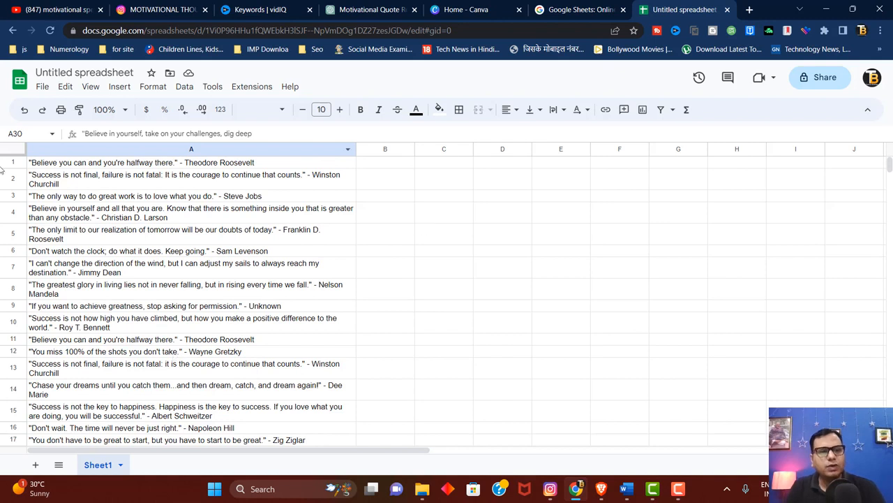
- Download the spreadsheet as Comma Separated Values (.csv)
{"action": "left_click", "coordinate": [48, 89]}
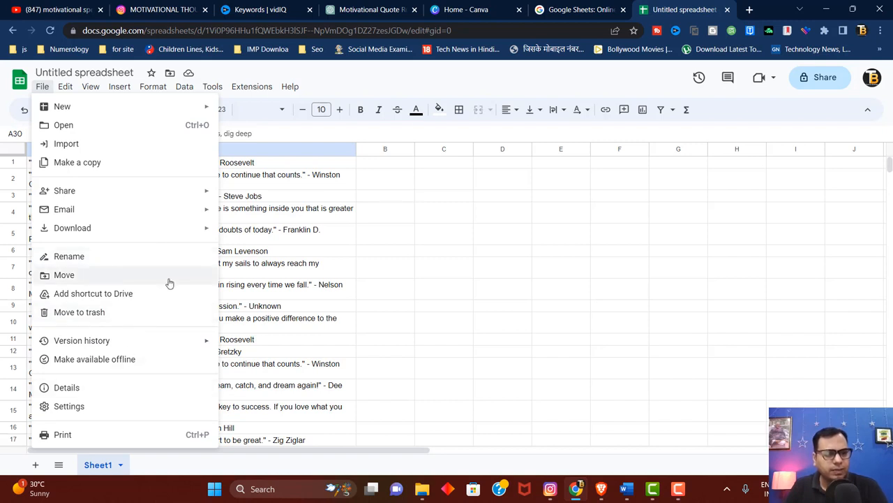
{"action": "mouse_move", "coordinate": [185, 235]}
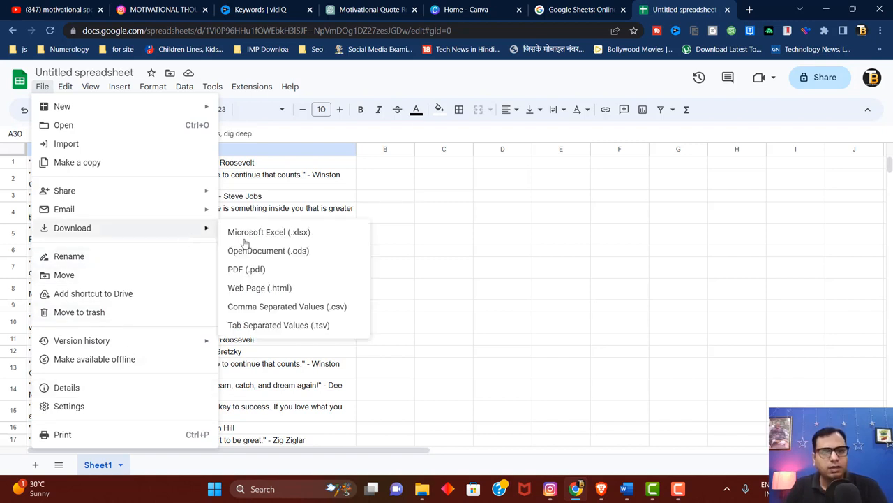
{"action": "left_click", "coordinate": [324, 312]}
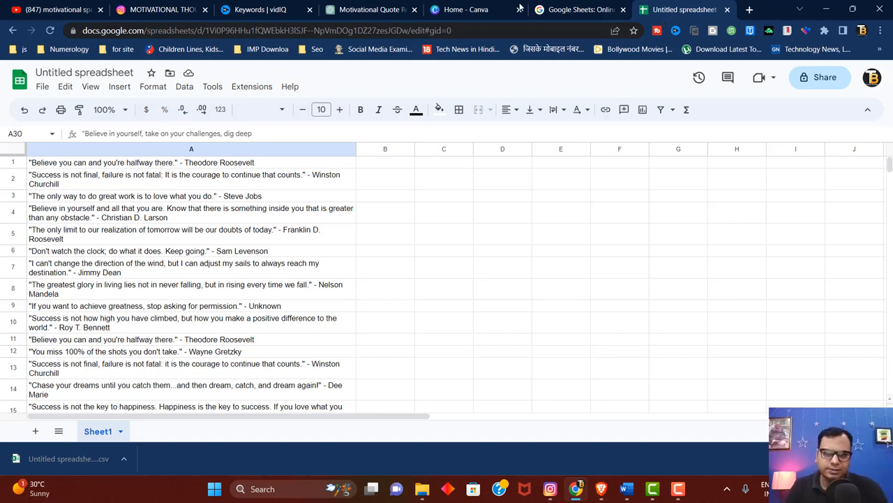
- Switch to Canva and create a blank Instagram Reel design at 1080 × 1920 px
{"action": "left_click", "coordinate": [489, 9]}
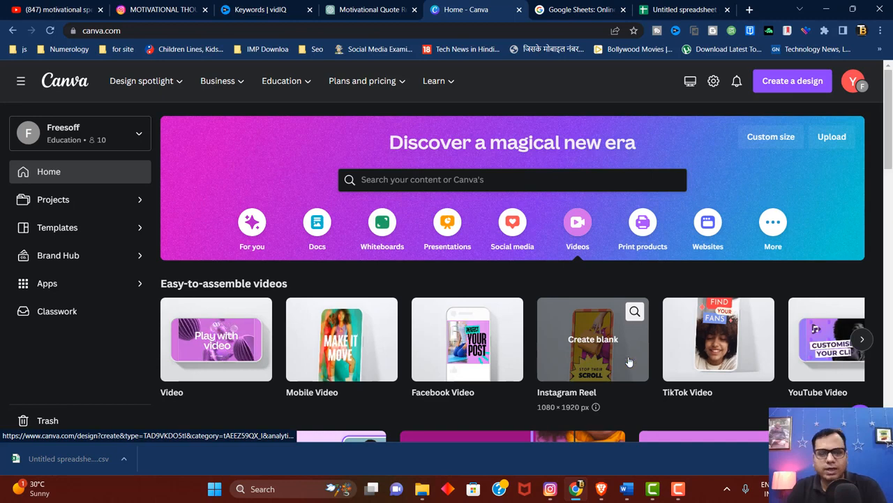
{"action": "left_click", "coordinate": [585, 351]}
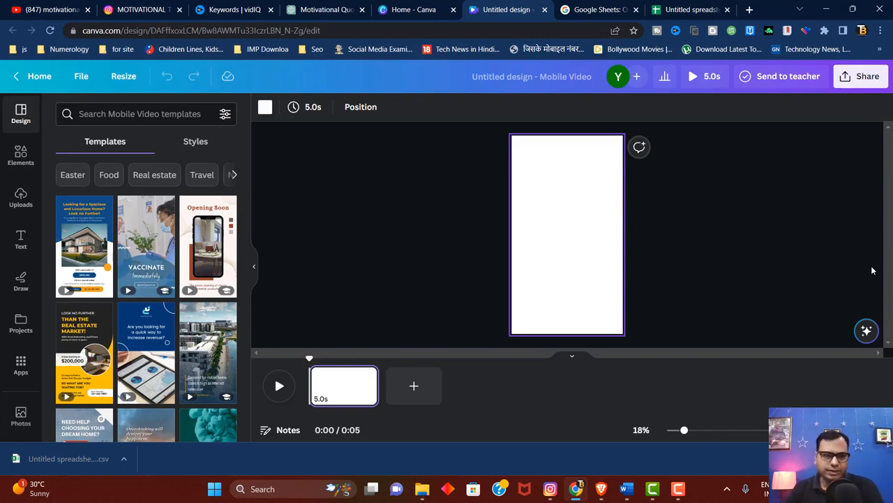
- Apply the starry night sky template with the quote "Everything's better when we're together." to the blank page
{"action": "scroll", "coordinate": [227, 357], "scroll_direction": "down", "scroll_amount": 10}
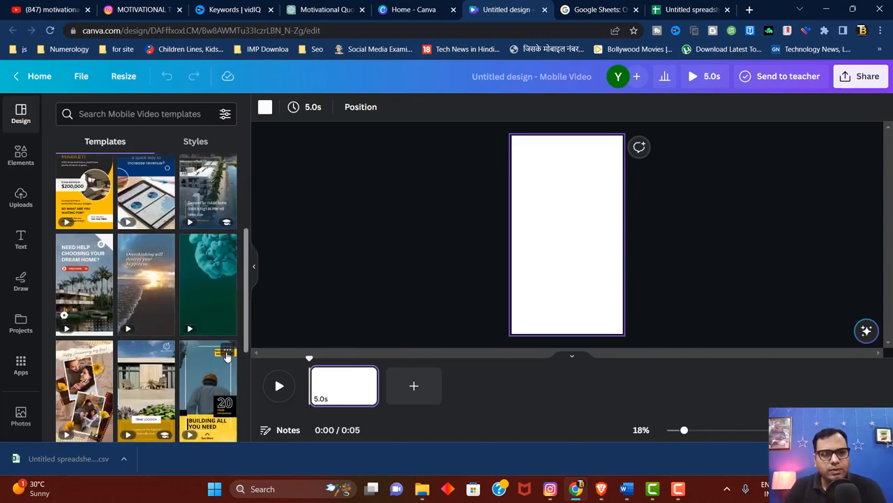
{"action": "scroll", "coordinate": [227, 357], "scroll_direction": "down", "scroll_amount": 3}
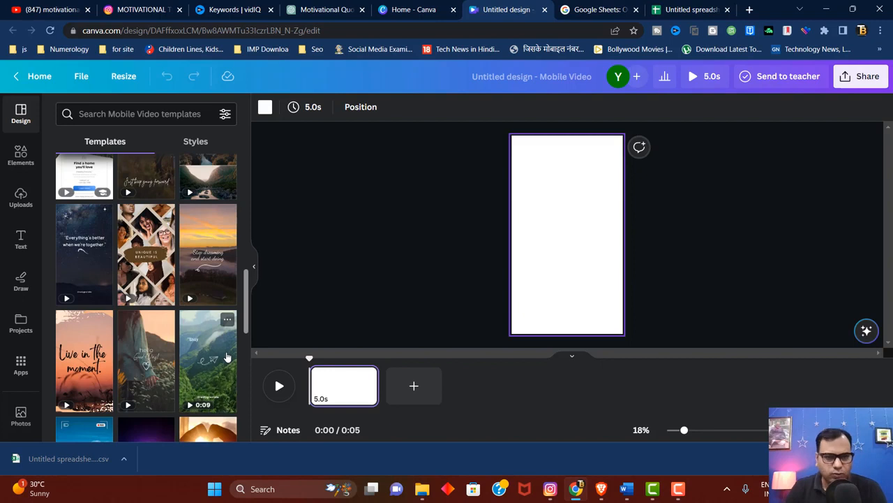
{"action": "left_click", "coordinate": [80, 272]}
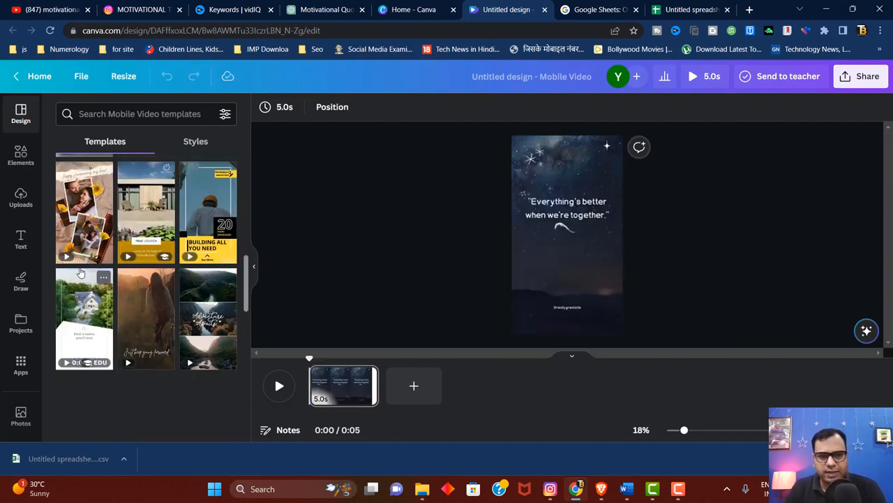
- Adjust the length of the starry sky page on the timeline to 4.8 s
{"action": "left_click", "coordinate": [574, 229]}
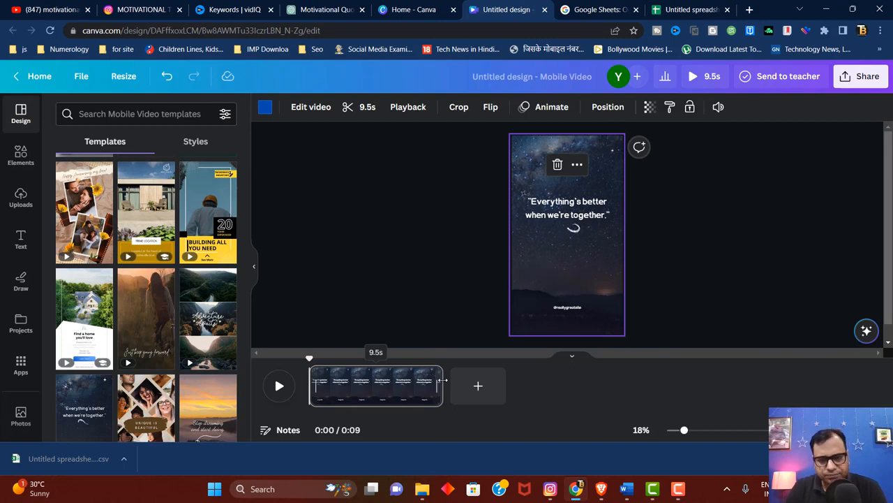
{"action": "left_click", "coordinate": [564, 213]}
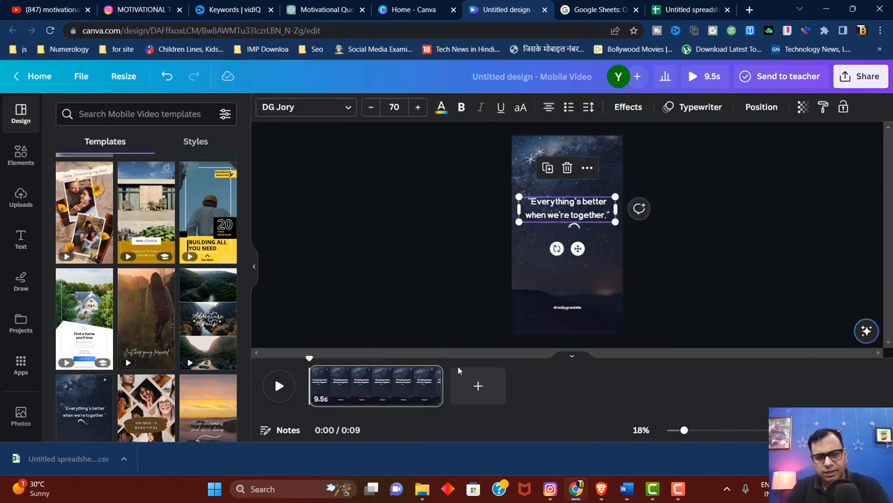
{"action": "left_click_drag", "start_coordinate": [440, 384], "coordinate": [380, 390]}
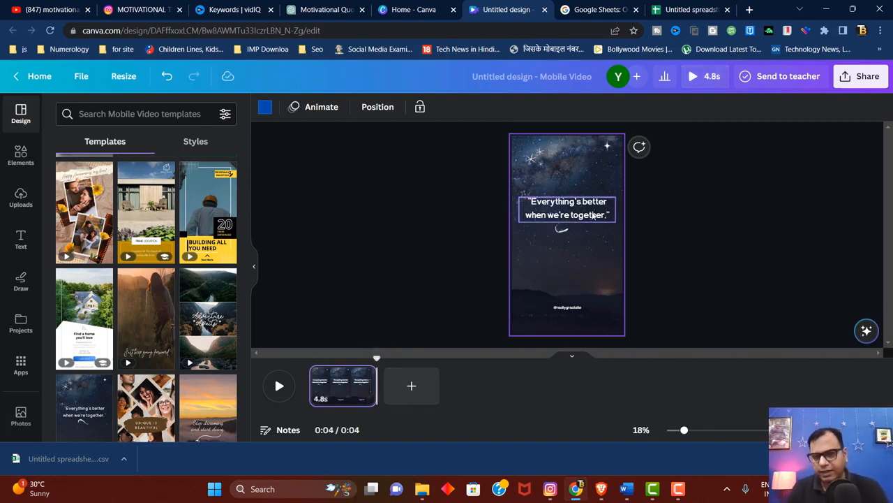
- Copy the "Believe you can and you're halfway there." quote from cell A1 of the spreadsheet and replace the Canva template's quote text with it
{"action": "left_click", "coordinate": [677, 11]}
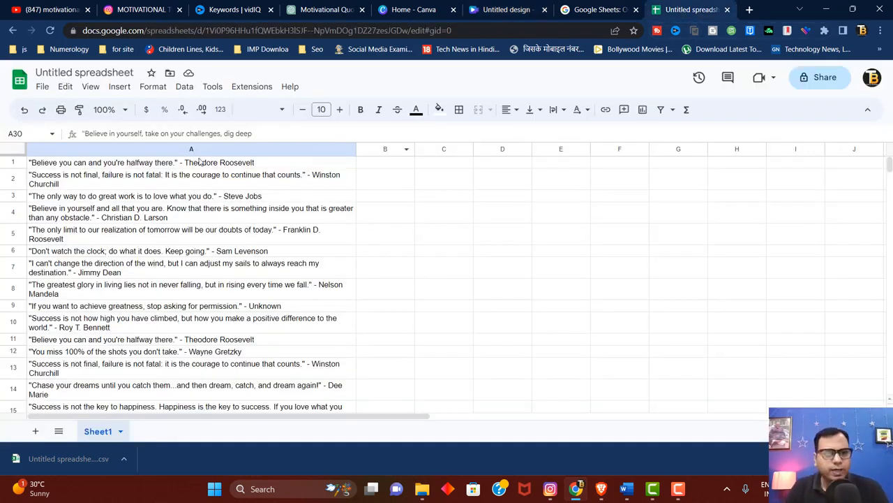
{"action": "left_click", "coordinate": [100, 163]}
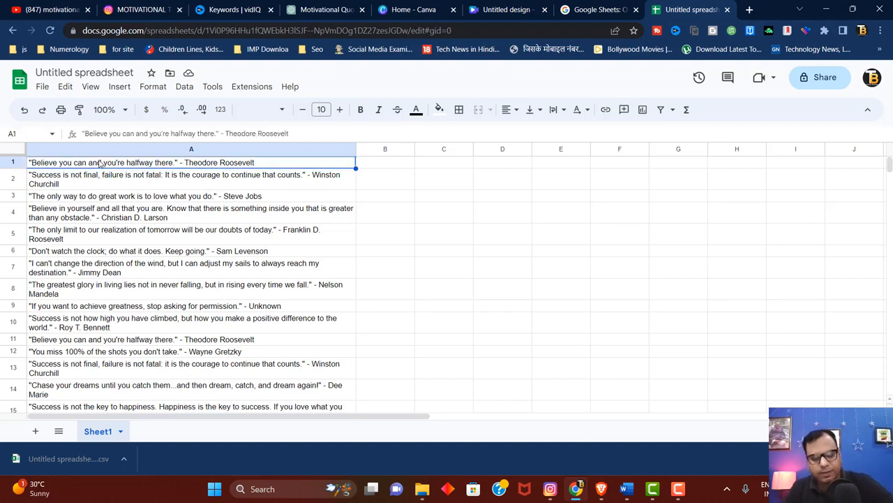
{"action": "left_click", "coordinate": [611, 13]}
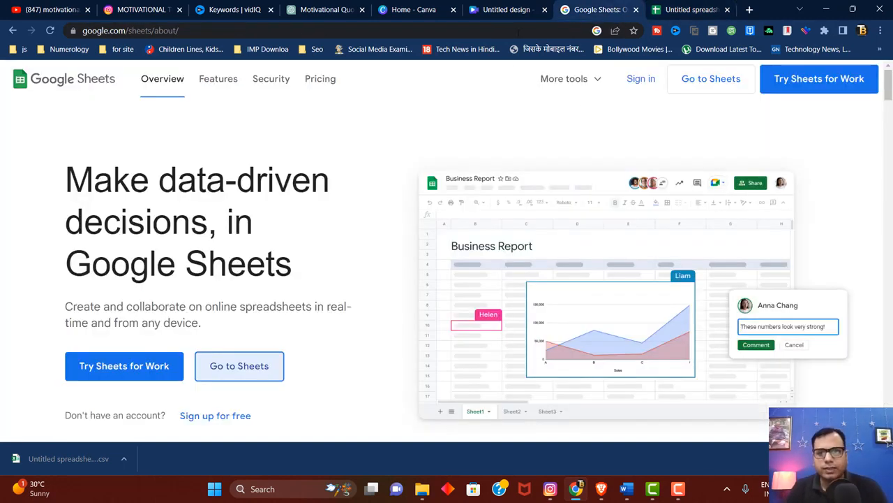
{"action": "left_click", "coordinate": [414, 10]}
{"action": "left_click", "coordinate": [504, 10]}
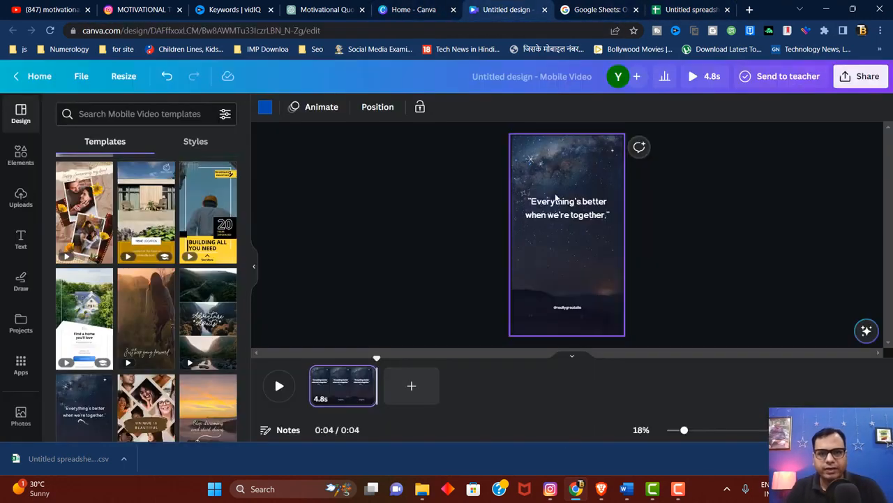
{"action": "left_click", "coordinate": [556, 199]}
{"action": "left_click", "coordinate": [557, 202]}
{"action": "type", "text": "\"Believe you can and you're halfway there.\" - Theodore Roosevelt"}
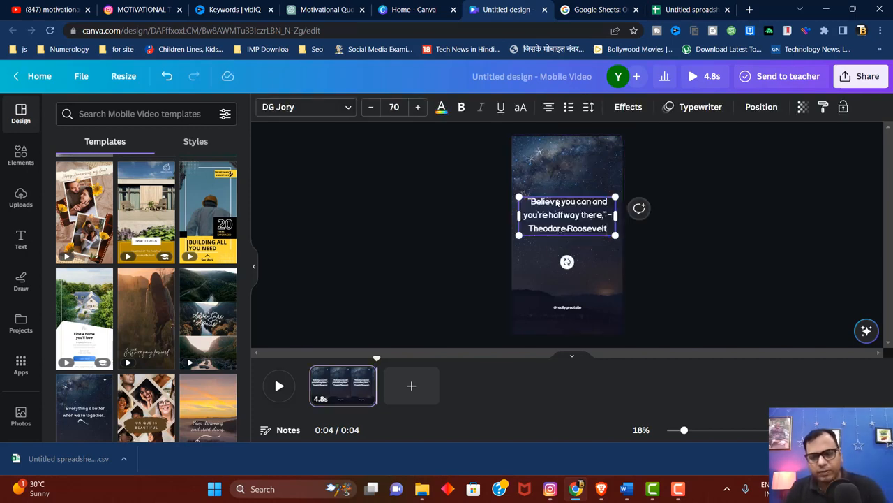
{"action": "left_click", "coordinate": [679, 270]}
{"action": "left_click", "coordinate": [577, 308]}
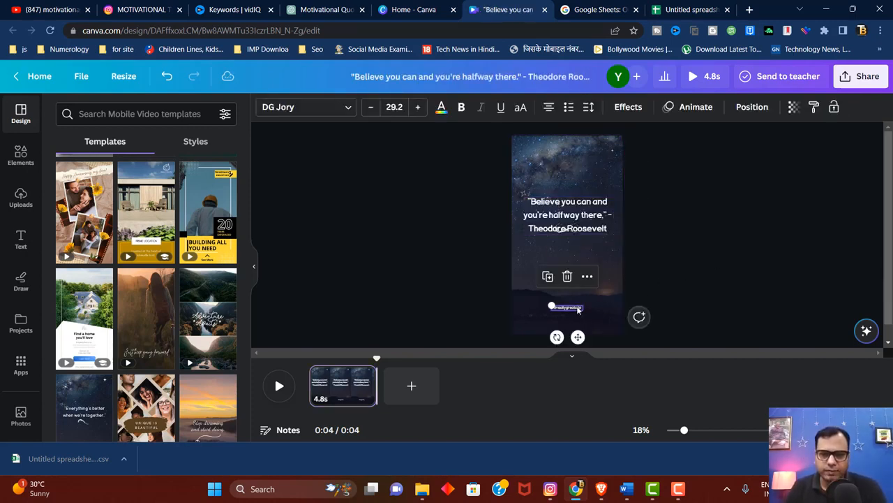
{"action": "left_click", "coordinate": [578, 309]}
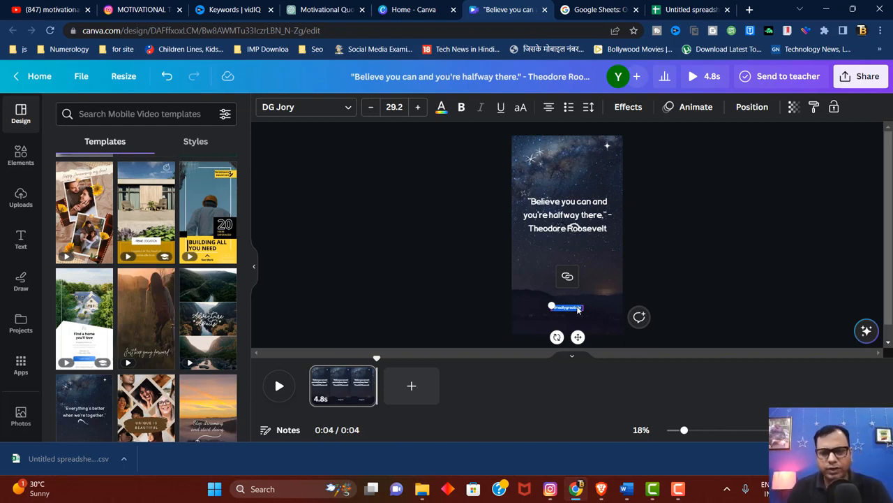
{"action": "left_click", "coordinate": [456, 275]}
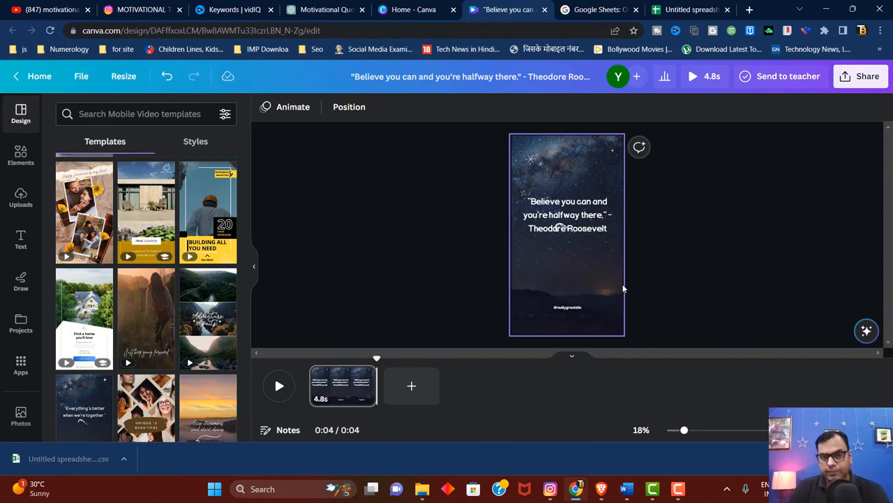
- Switch to YouTube and preview the "LIFE WILL NOT BE EASY" short among the motivational speech shorts results
{"action": "left_click", "coordinate": [46, 10]}
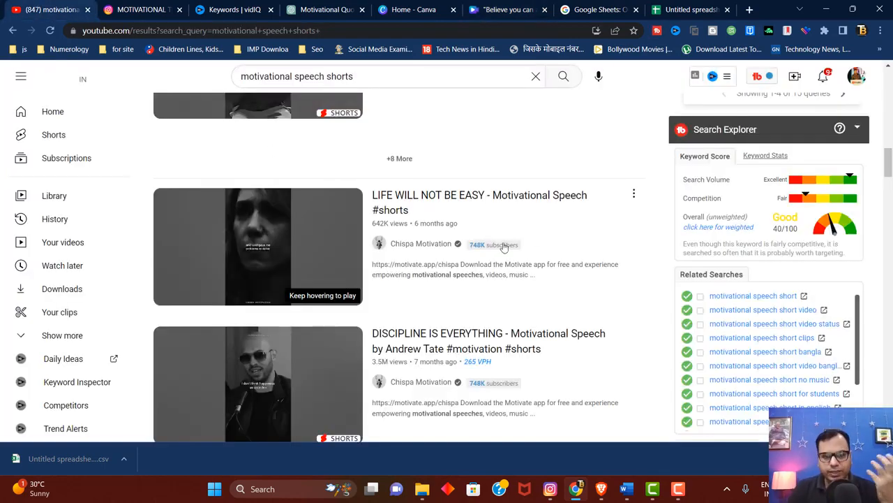
{"action": "scroll", "coordinate": [287, 256], "scroll_direction": "down", "scroll_amount": 1}
{"action": "scroll", "coordinate": [271, 251], "scroll_direction": "up", "scroll_amount": 1}
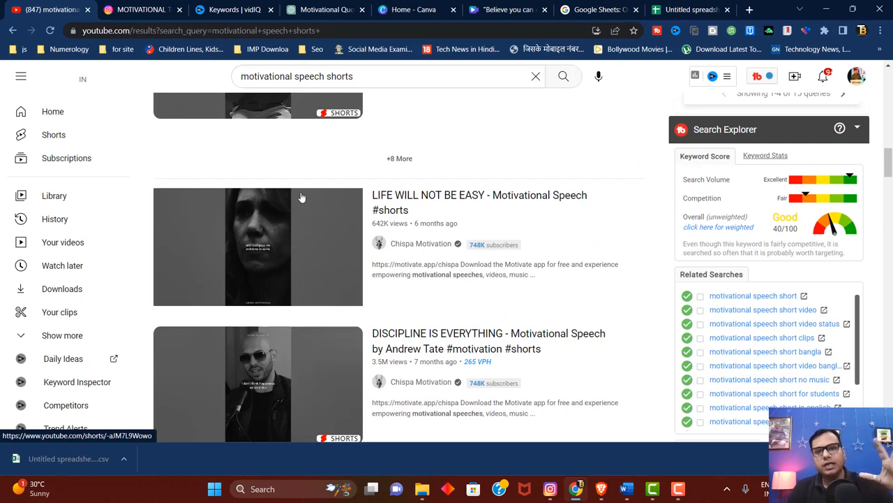
{"action": "mouse_move", "coordinate": [301, 197]}
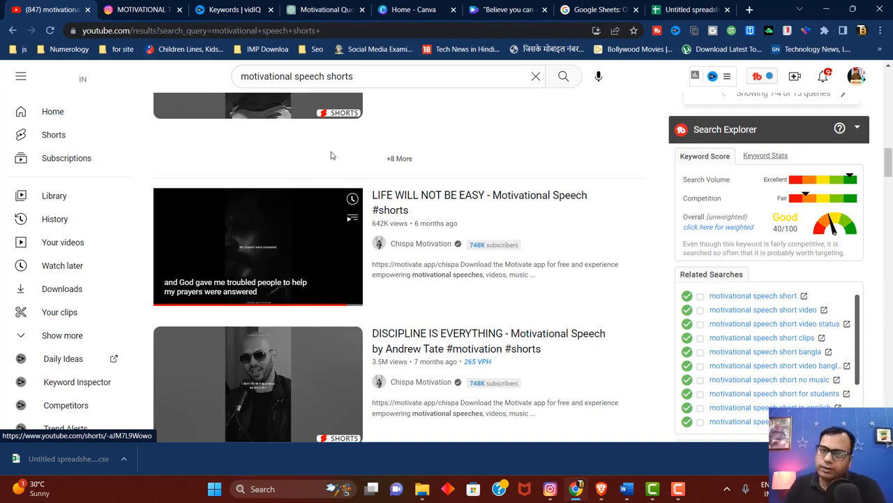
- Return to the Canva design and upload "Untitled spreadsheet - Sheet1 (1).csv" as the Bulk create data
{"action": "left_click", "coordinate": [502, 10]}
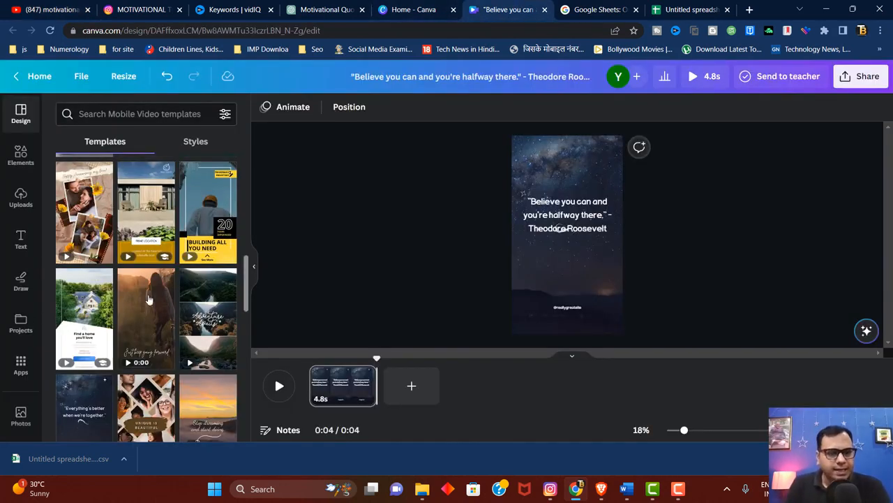
{"action": "scroll", "coordinate": [19, 300], "scroll_direction": "down", "scroll_amount": 3}
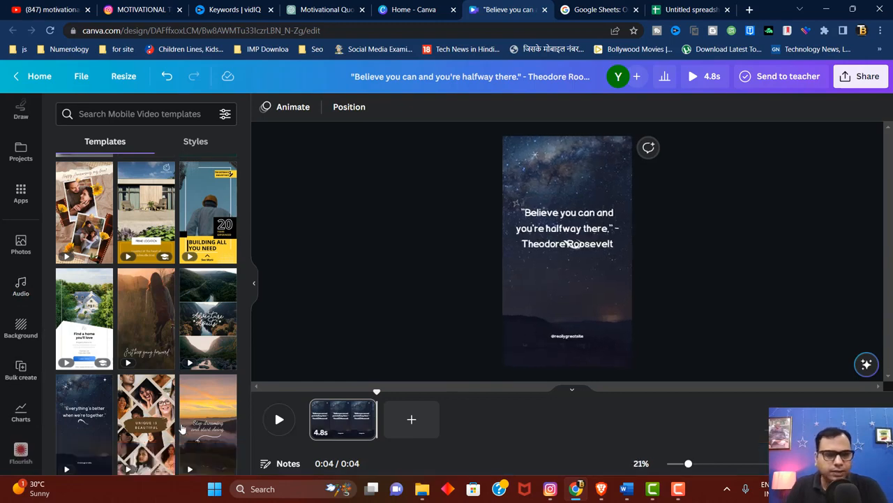
{"action": "left_click", "coordinate": [20, 381]}
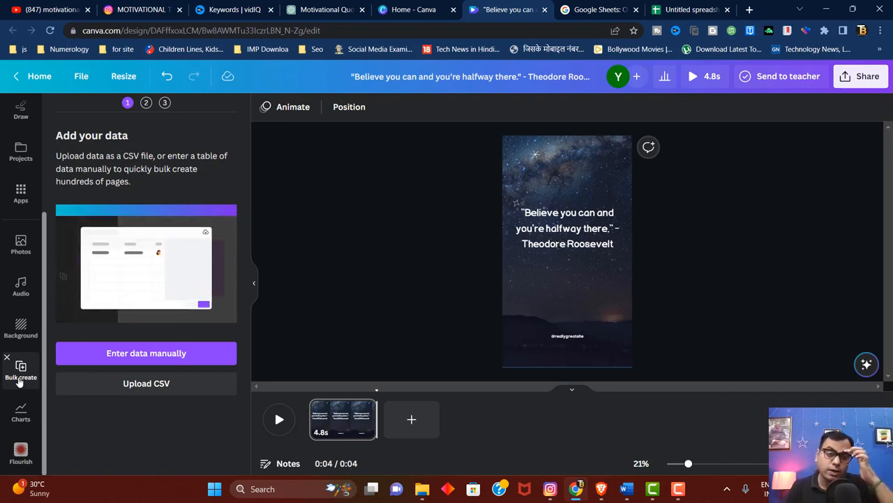
{"action": "left_click", "coordinate": [168, 393]}
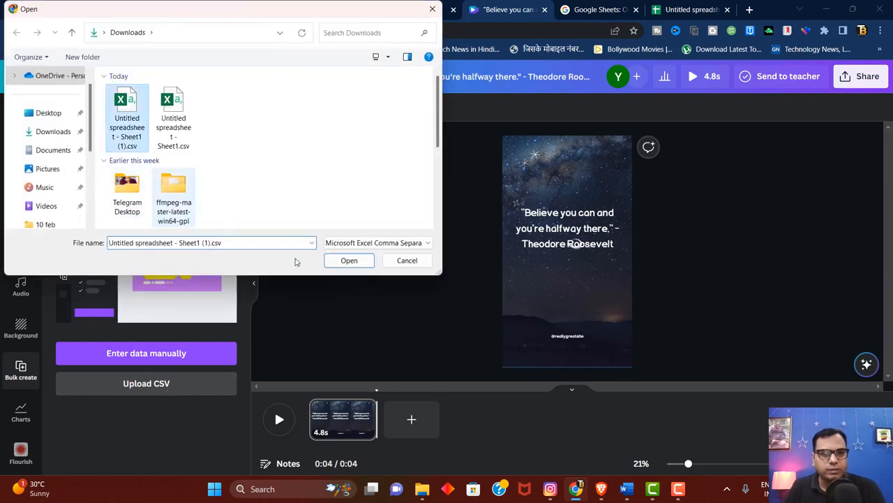
{"action": "left_click", "coordinate": [349, 260]}
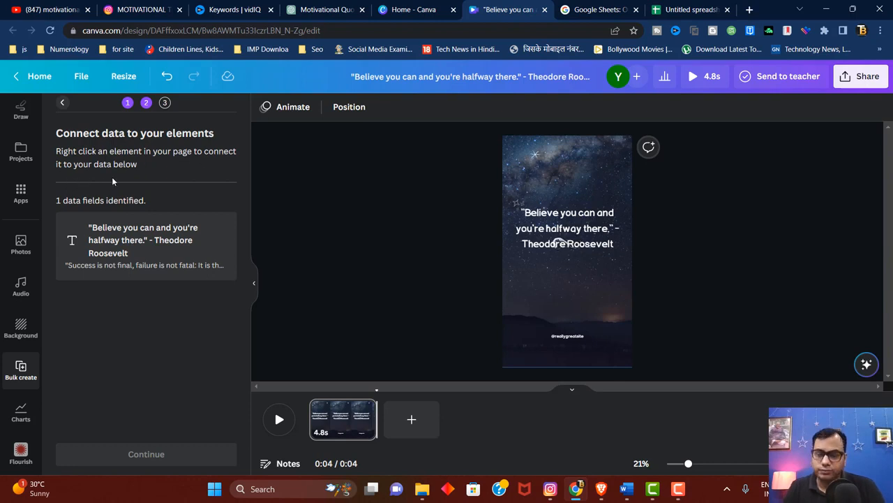
- Connect the page's quote text box to the data field from the CSV and continue to applying the data
{"action": "left_click", "coordinate": [572, 239]}
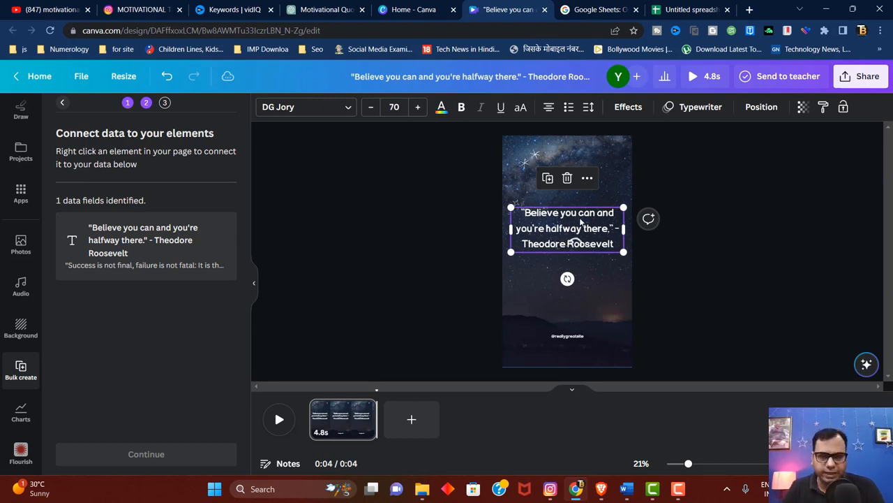
{"action": "left_click", "coordinate": [588, 181]}
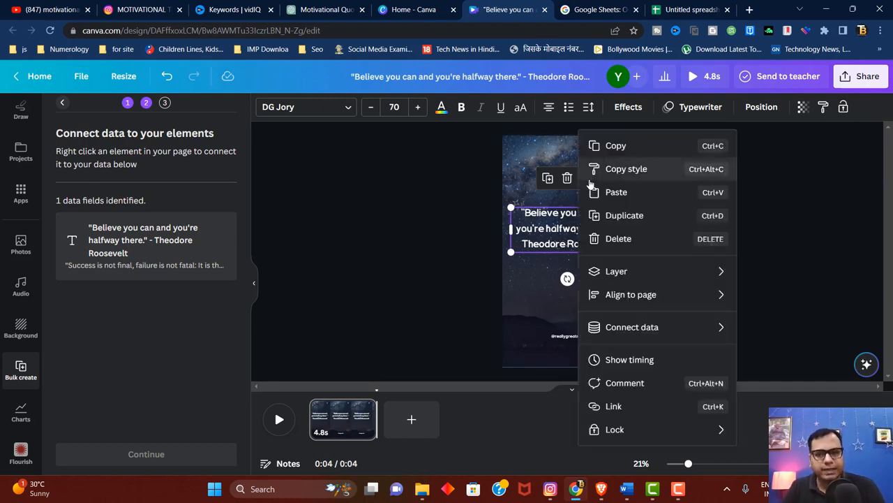
{"action": "mouse_move", "coordinate": [649, 330]}
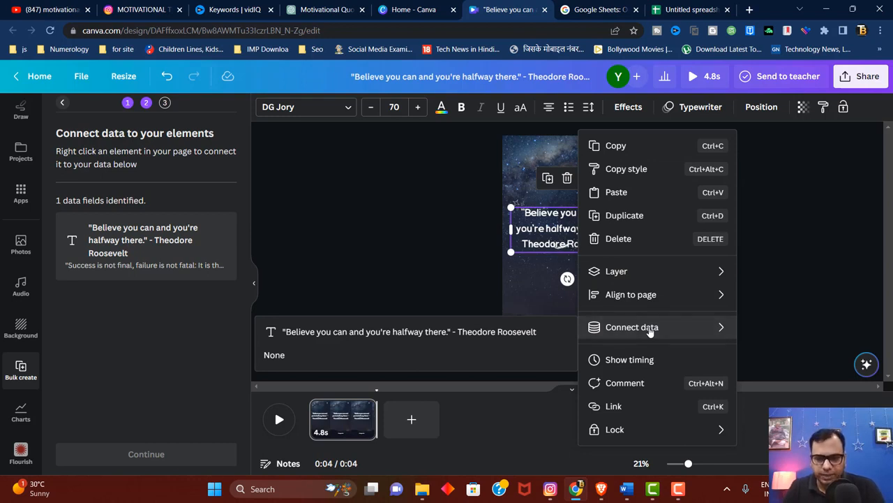
{"action": "left_click", "coordinate": [307, 335]}
{"action": "left_click", "coordinate": [170, 457]}
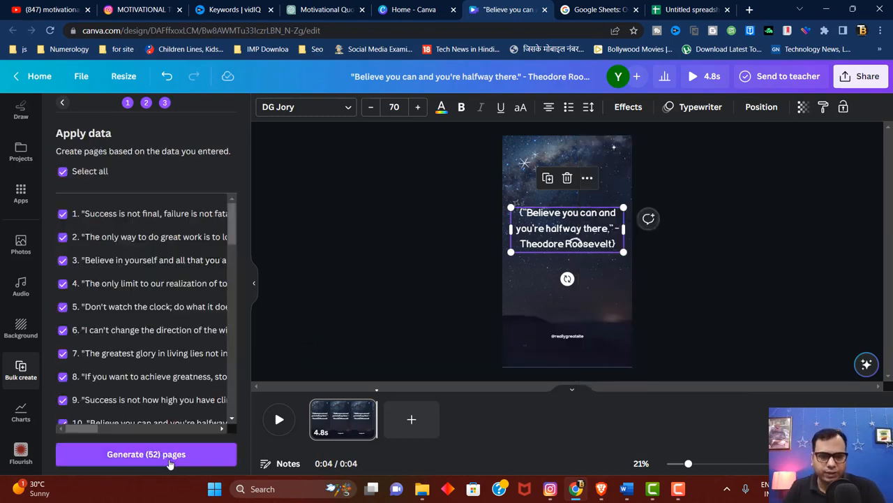
- Review the selected quote rows and generate 52 pages from all of them
{"action": "scroll", "coordinate": [192, 368], "scroll_direction": "down", "scroll_amount": 5}
{"action": "scroll", "coordinate": [192, 368], "scroll_direction": "down", "scroll_amount": 8}
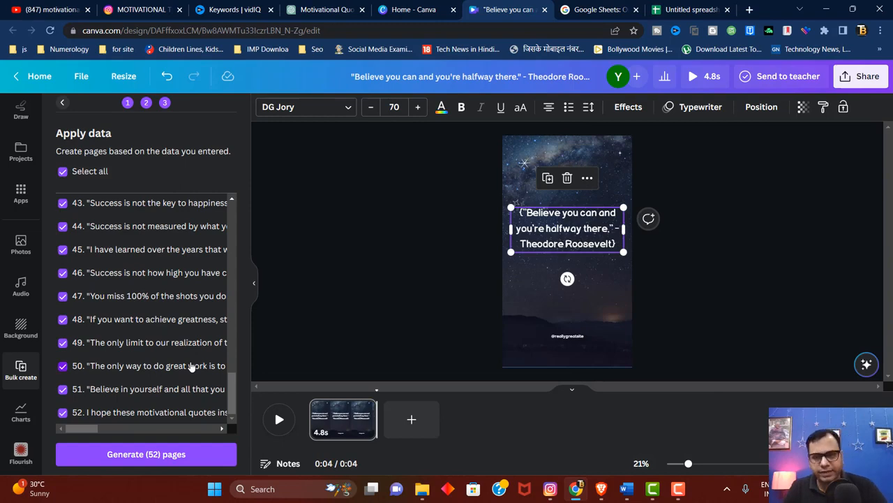
{"action": "scroll", "coordinate": [192, 368], "scroll_direction": "up", "scroll_amount": 13}
{"action": "scroll", "coordinate": [192, 368], "scroll_direction": "down", "scroll_amount": 5}
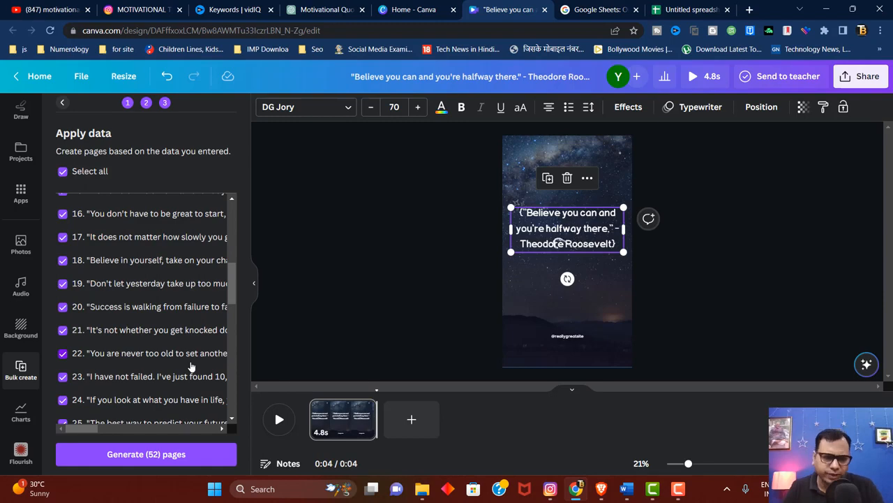
{"action": "scroll", "coordinate": [192, 368], "scroll_direction": "down", "scroll_amount": 5}
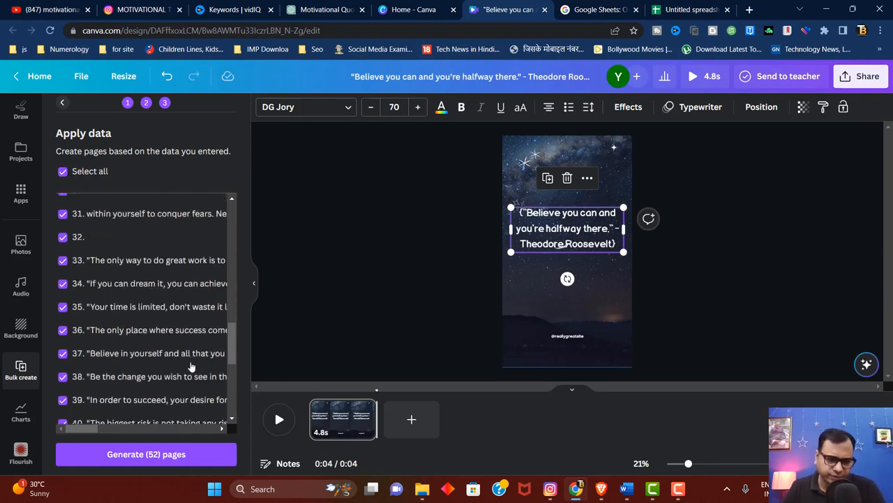
{"action": "left_click", "coordinate": [168, 462]}
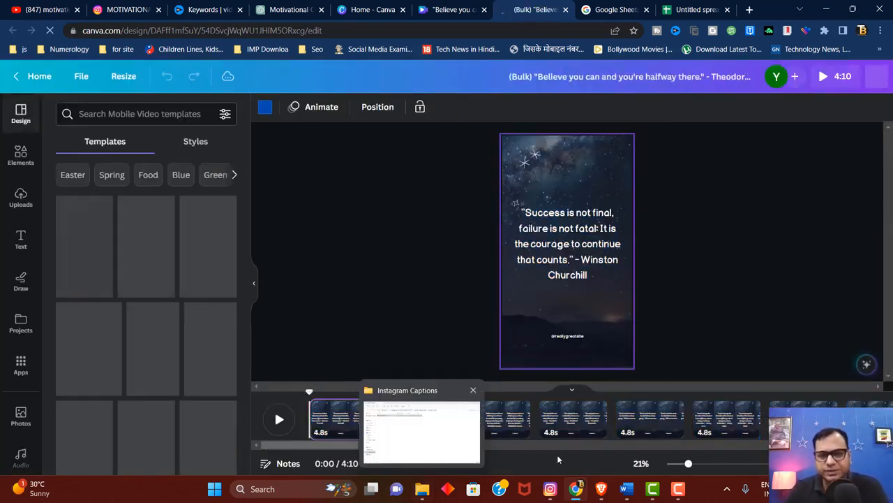
- Check the quote text on the fourth through seventh generated pages in the timeline
{"action": "left_click", "coordinate": [583, 416]}
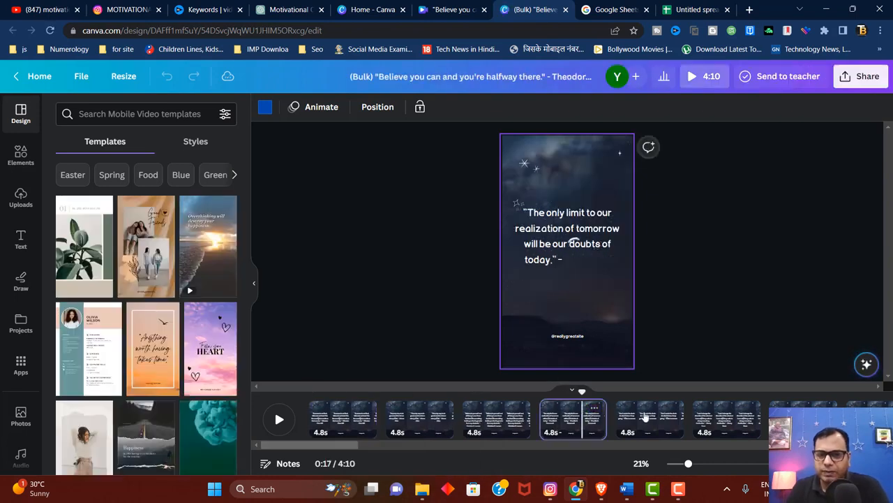
{"action": "left_click", "coordinate": [650, 416]}
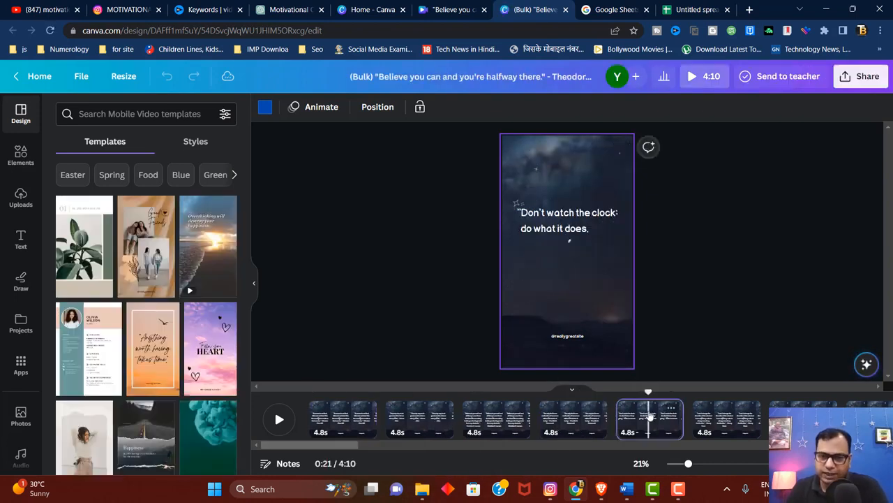
{"action": "left_click", "coordinate": [729, 416]}
{"action": "left_click", "coordinate": [795, 416]}
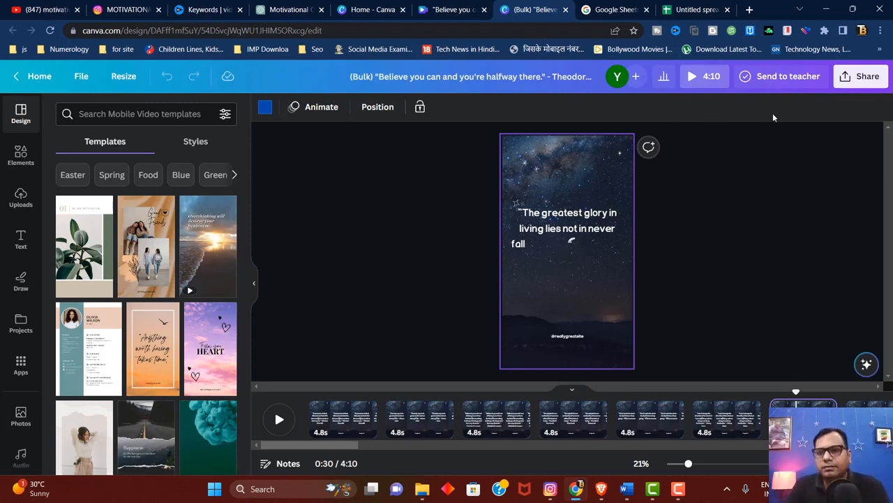
- Open the bulk design's download settings and examine the MP4 page selection and video quality options
{"action": "left_click", "coordinate": [874, 83]}
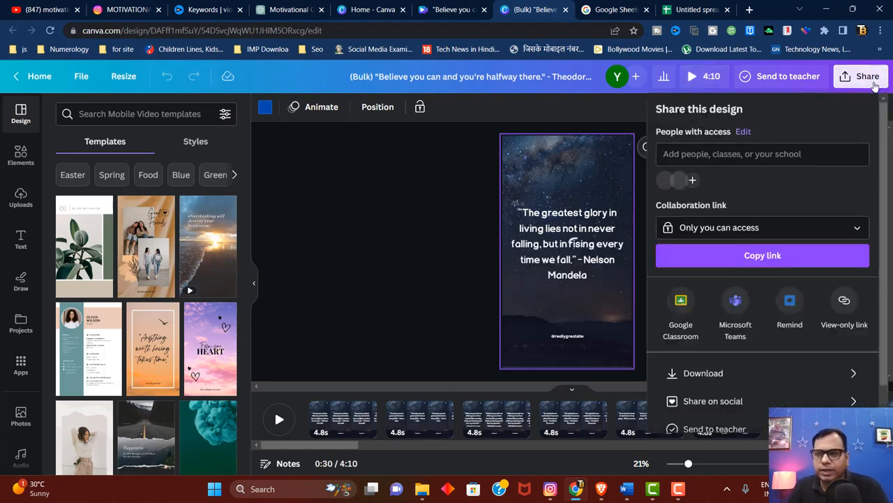
{"action": "left_click", "coordinate": [785, 376]}
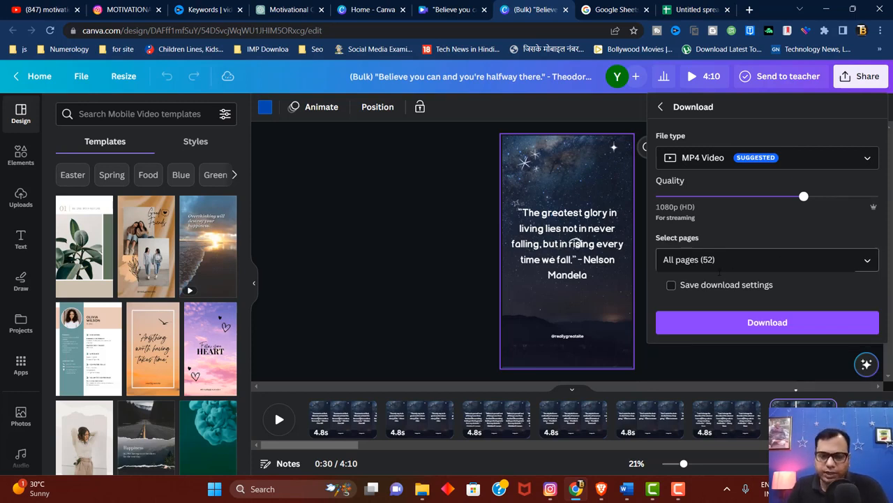
{"action": "left_click", "coordinate": [719, 266]}
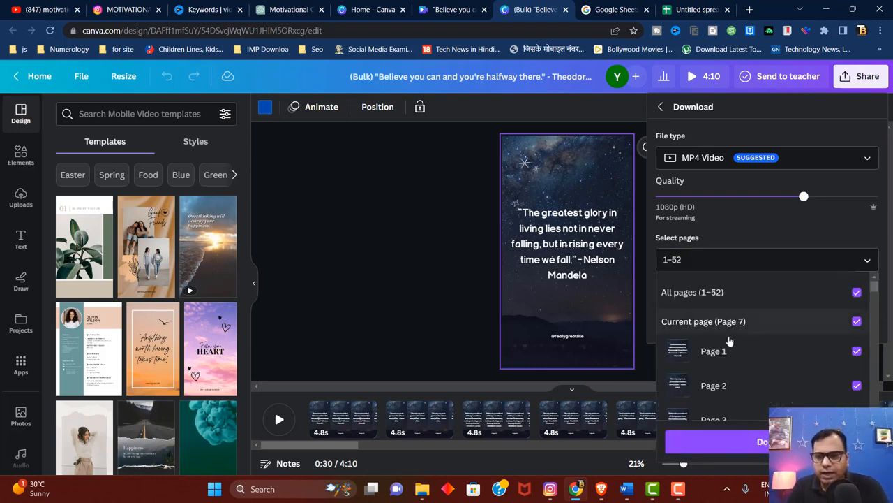
{"action": "scroll", "coordinate": [752, 349], "scroll_direction": "down", "scroll_amount": 4}
{"action": "scroll", "coordinate": [750, 348], "scroll_direction": "down", "scroll_amount": 1}
{"action": "scroll", "coordinate": [750, 348], "scroll_direction": "up", "scroll_amount": 5}
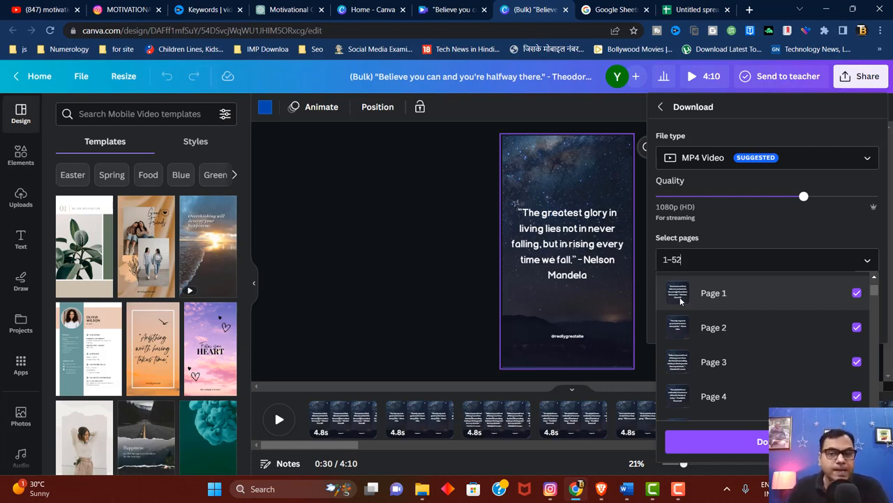
{"action": "left_click", "coordinate": [807, 201]}
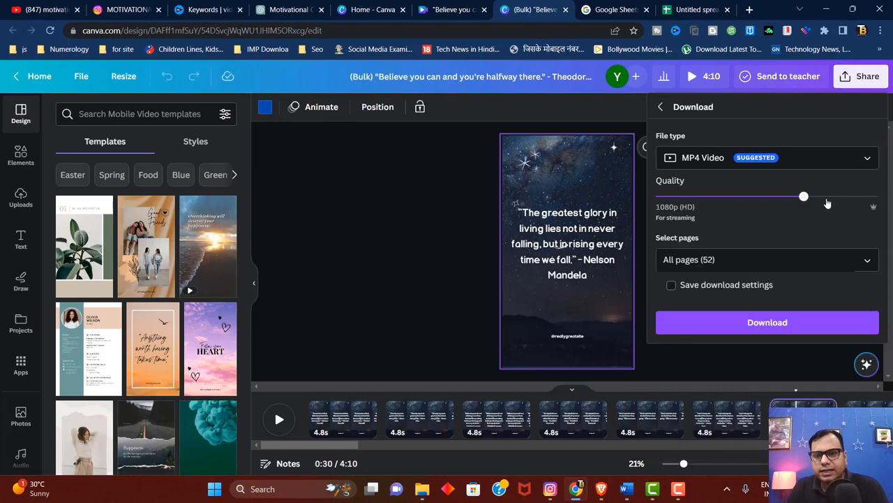
{"action": "left_click", "coordinate": [841, 200]}
{"action": "left_click", "coordinate": [786, 203]}
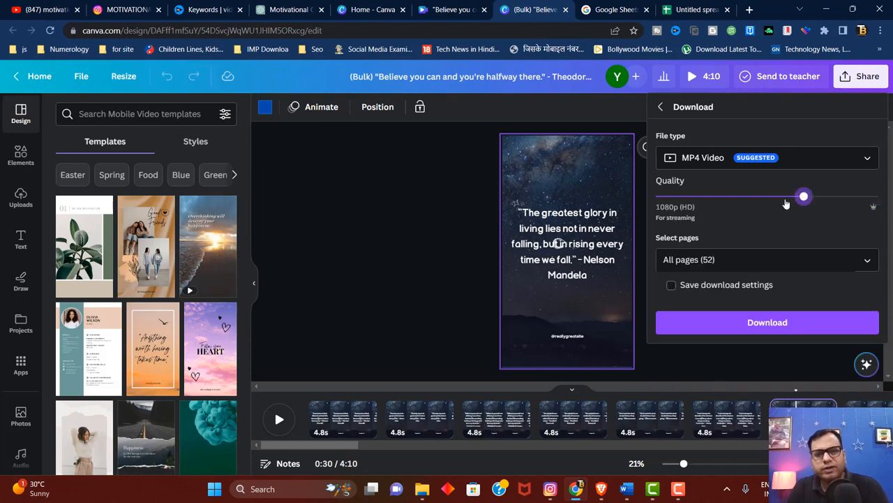